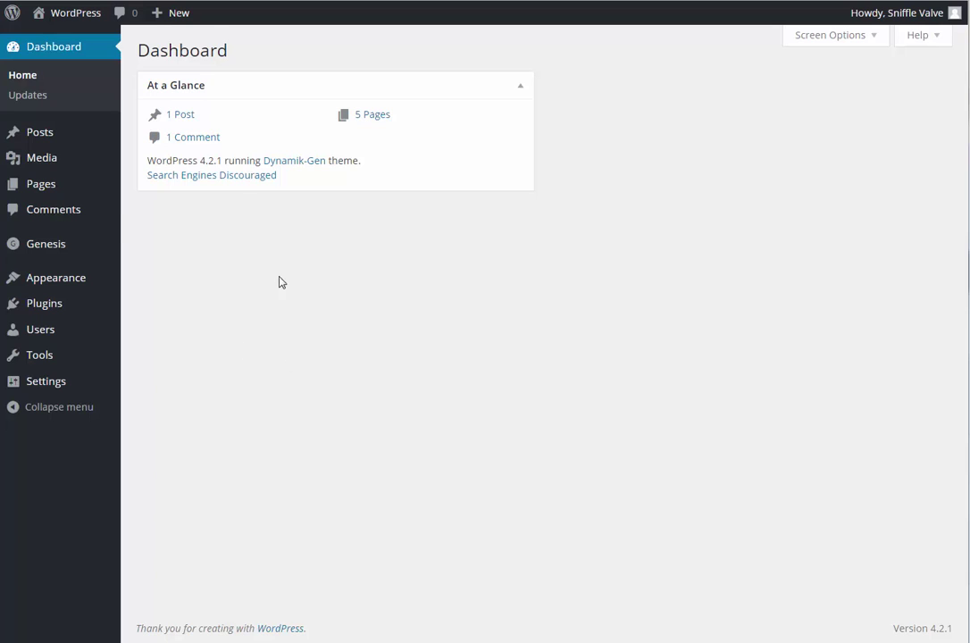
Step: Create a new page titled "Uneven Columns"
mouse_move(116, 186)
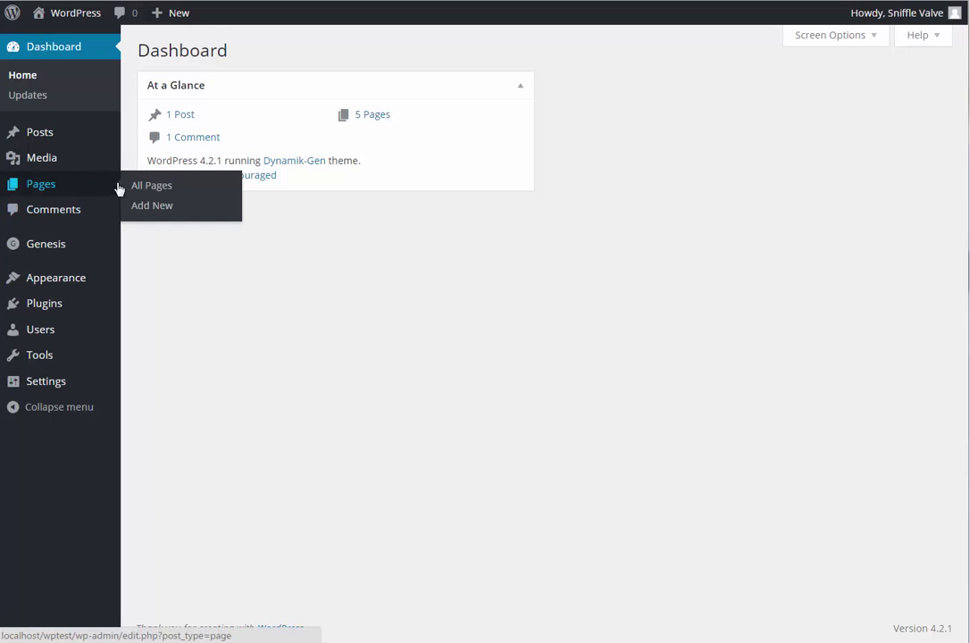
left_click(158, 207)
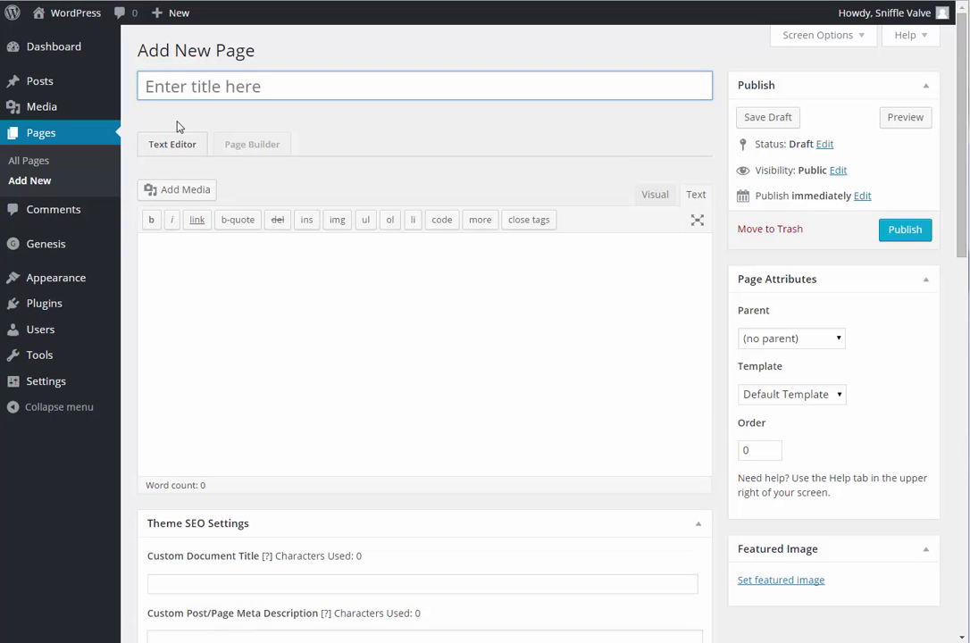
type("Uneven Columns")
Step: Give the page the full-width layout without sidebars and publish it
scroll(185, 239, "down", 10)
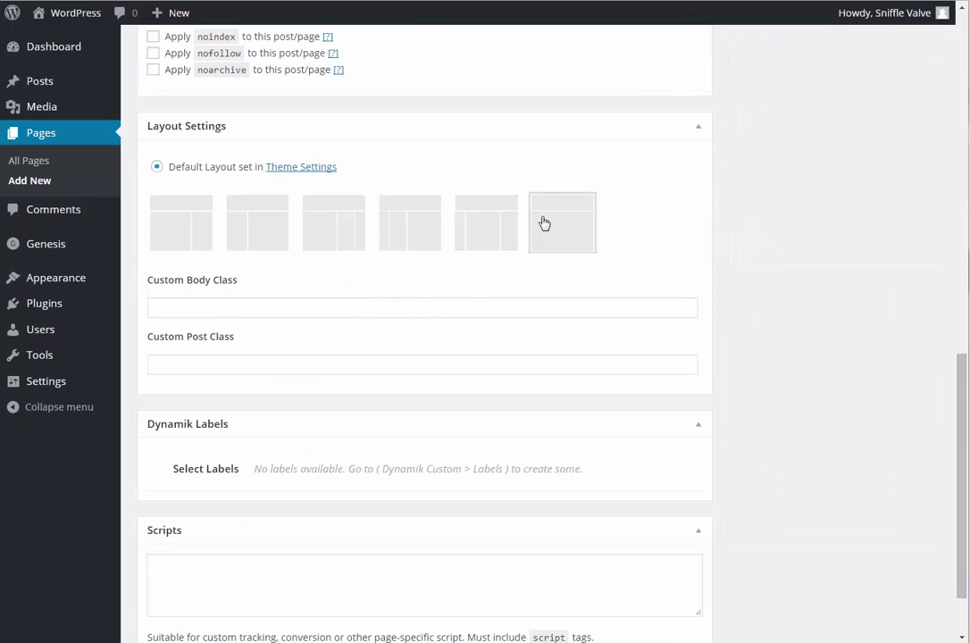
left_click(543, 221)
scroll(680, 259, "up", 10)
scroll(671, 239, "up", 1)
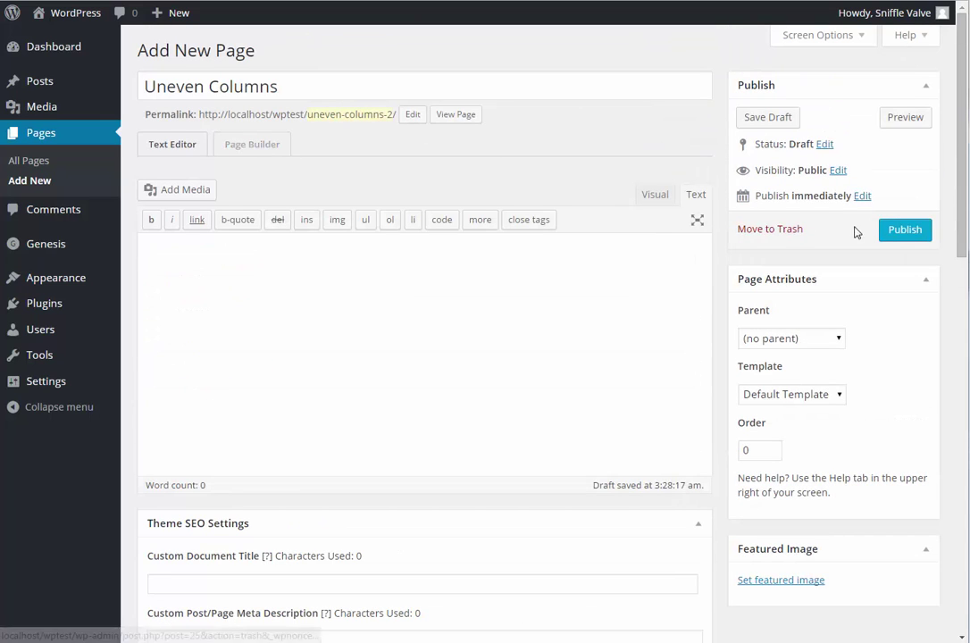
left_click(901, 231)
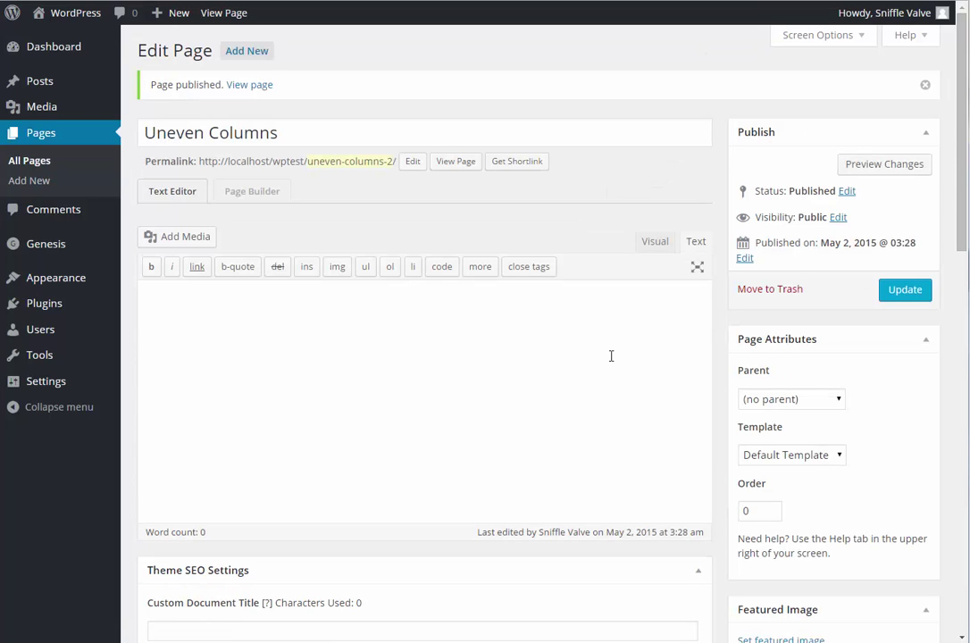
Step: Switch the page to the Page Builder and place a 2 Columns row layout in the empty content area
left_click(257, 192)
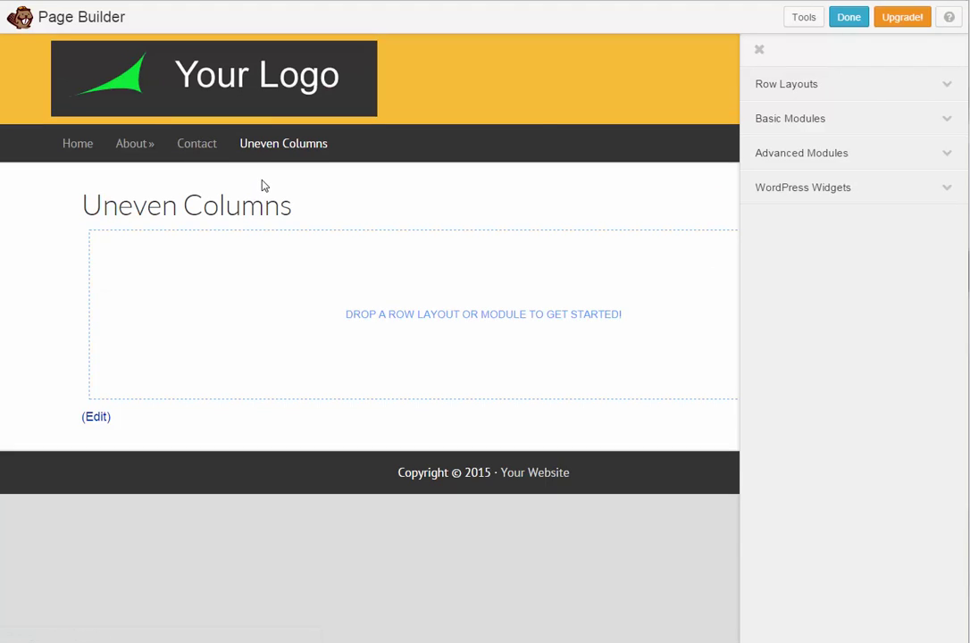
left_click(757, 83)
left_click_drag(772, 149, 409, 295)
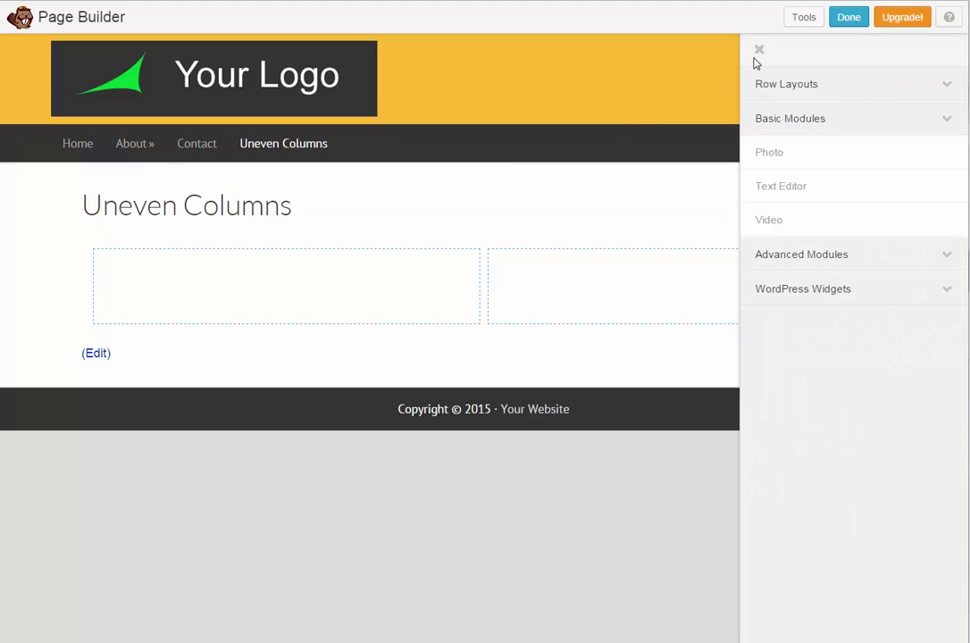
left_click(759, 49)
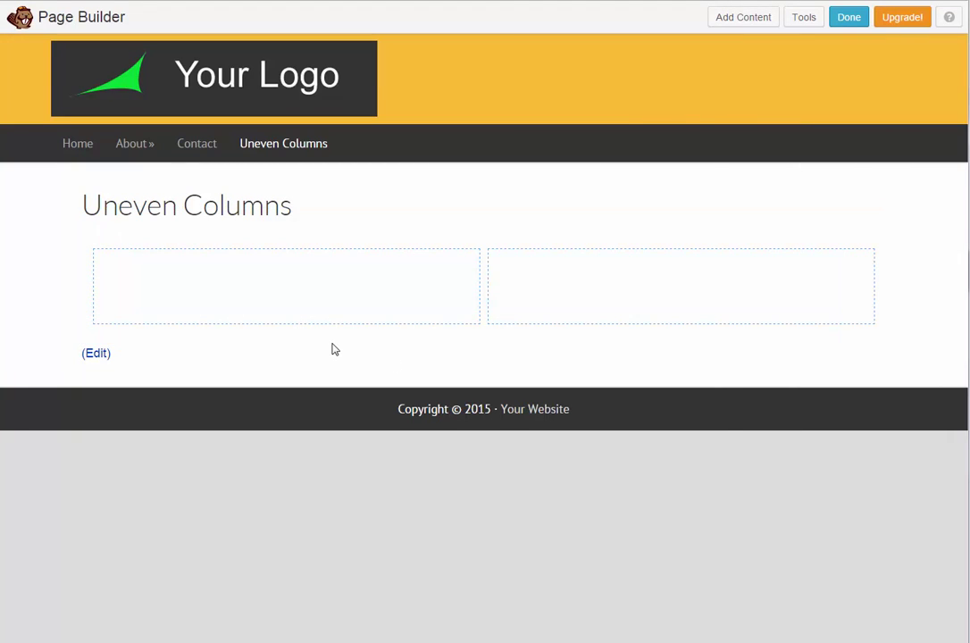
mouse_move(260, 316)
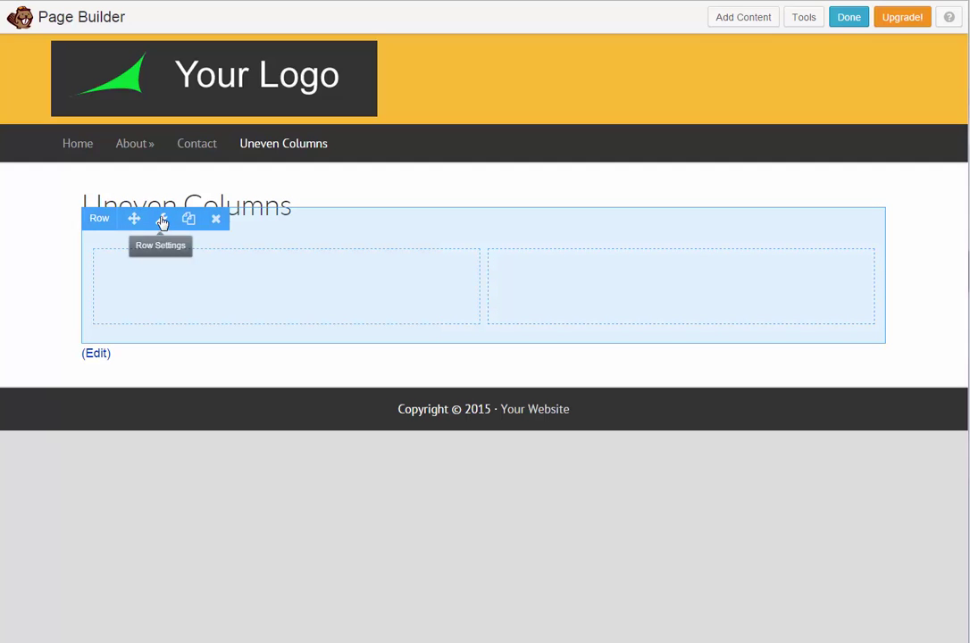
left_click(162, 221)
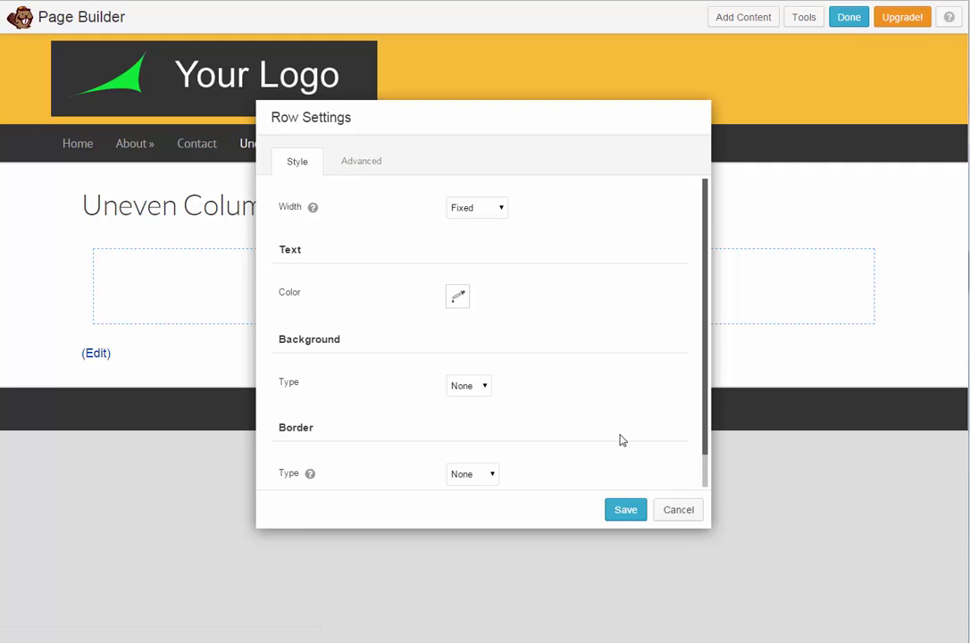
left_click(684, 516)
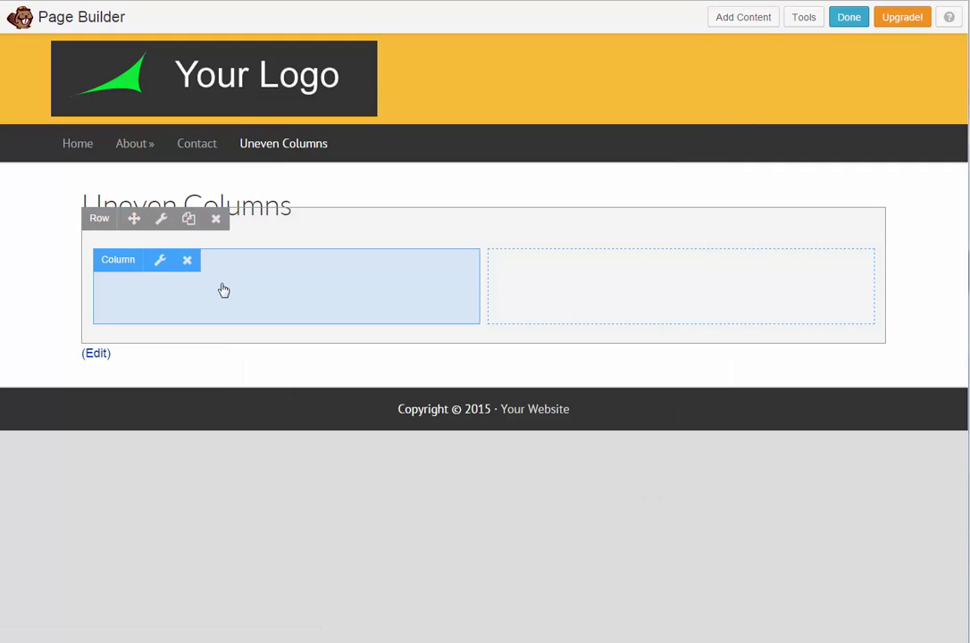
Step: Set the first column's width to 70% in the two-column row, and check the second column's width
left_click(161, 262)
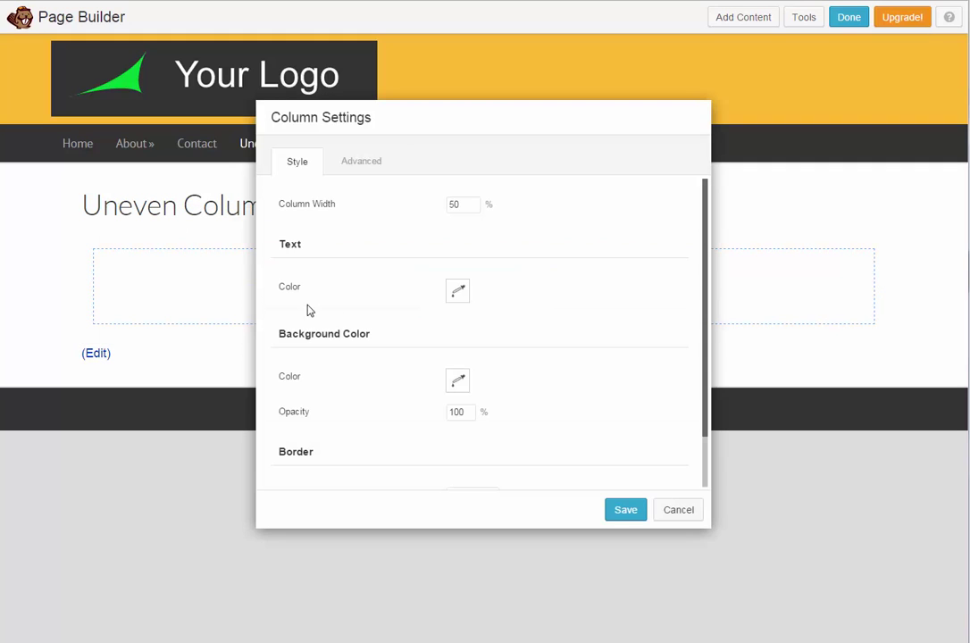
left_click_drag(476, 206, 410, 203)
type("70")
left_click(622, 510)
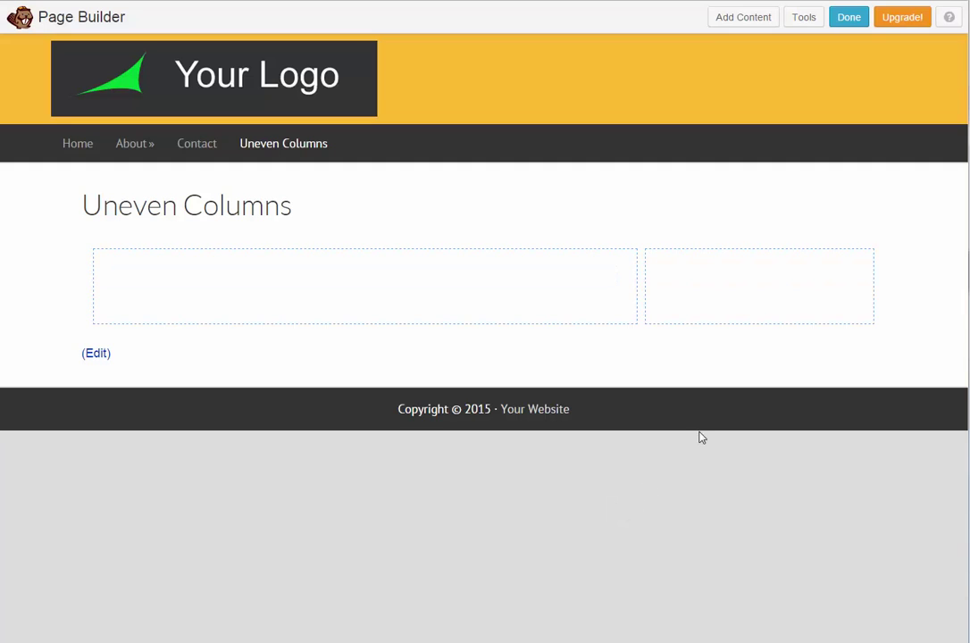
mouse_move(755, 332)
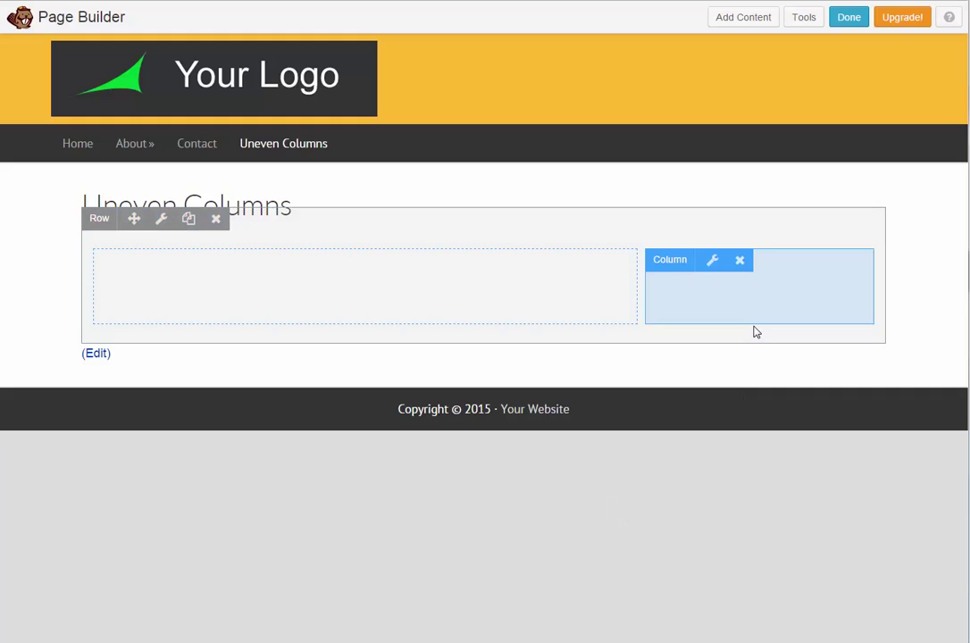
left_click(712, 262)
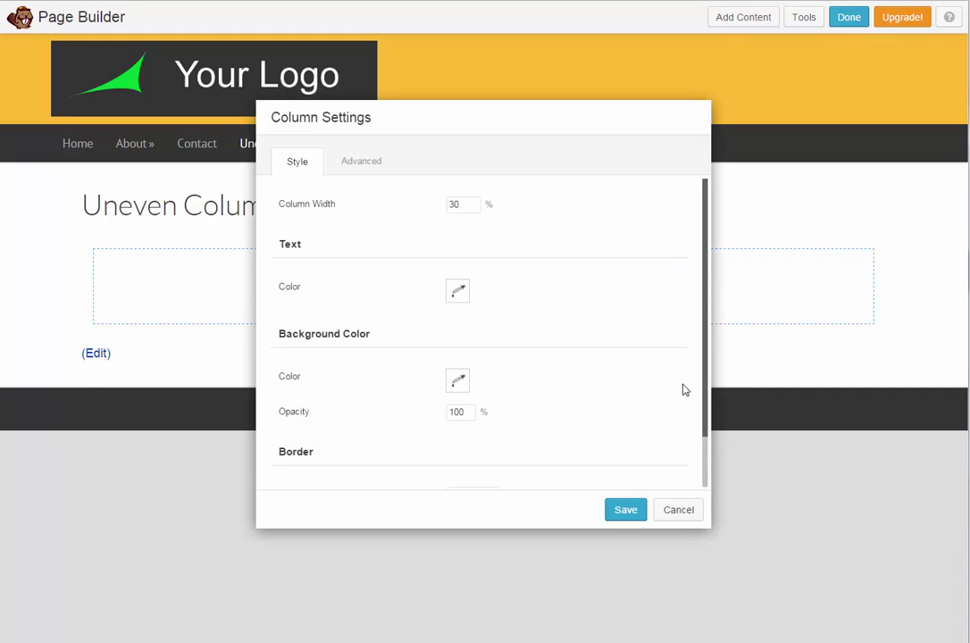
left_click(639, 507)
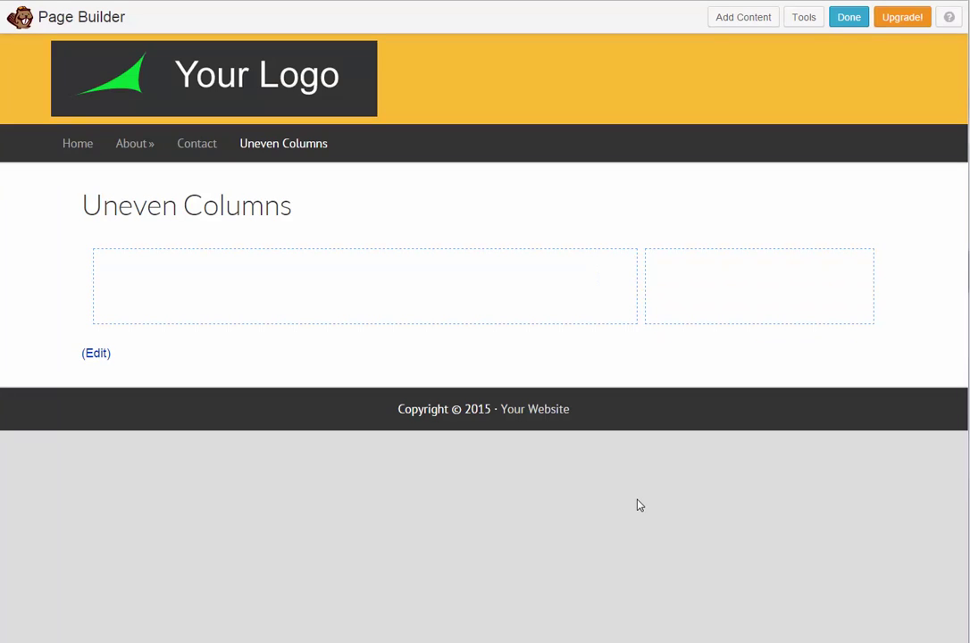
Step: Add a 3 Columns row layout below the two-column row
mouse_move(371, 317)
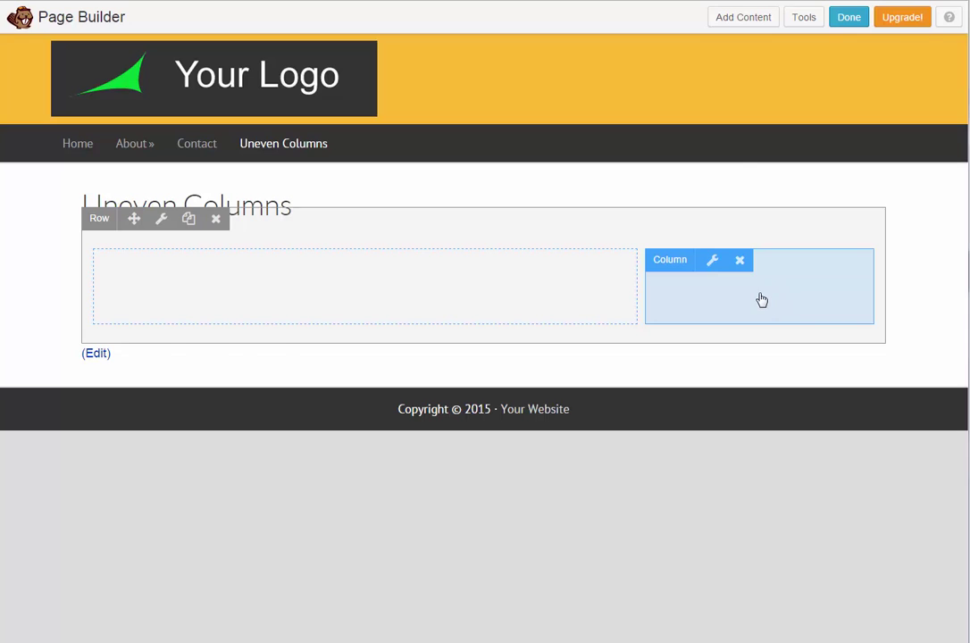
left_click(736, 19)
left_click(770, 84)
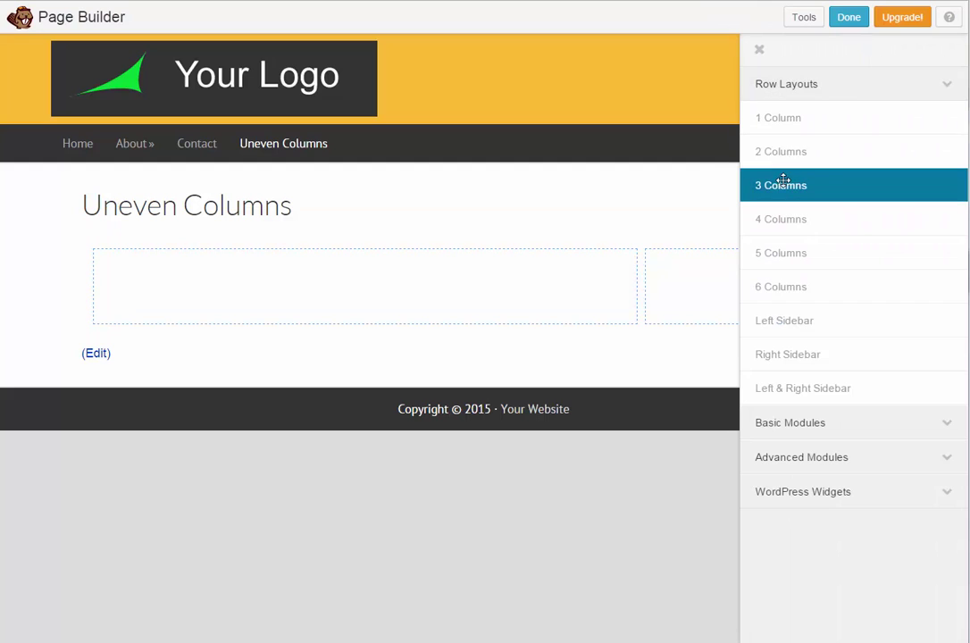
left_click_drag(781, 186, 432, 409)
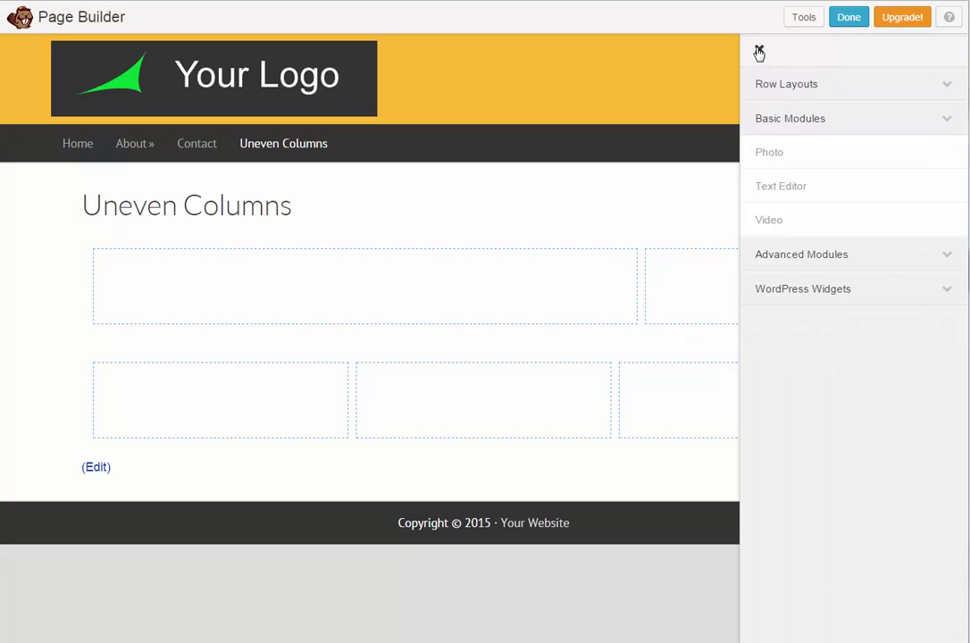
left_click(759, 51)
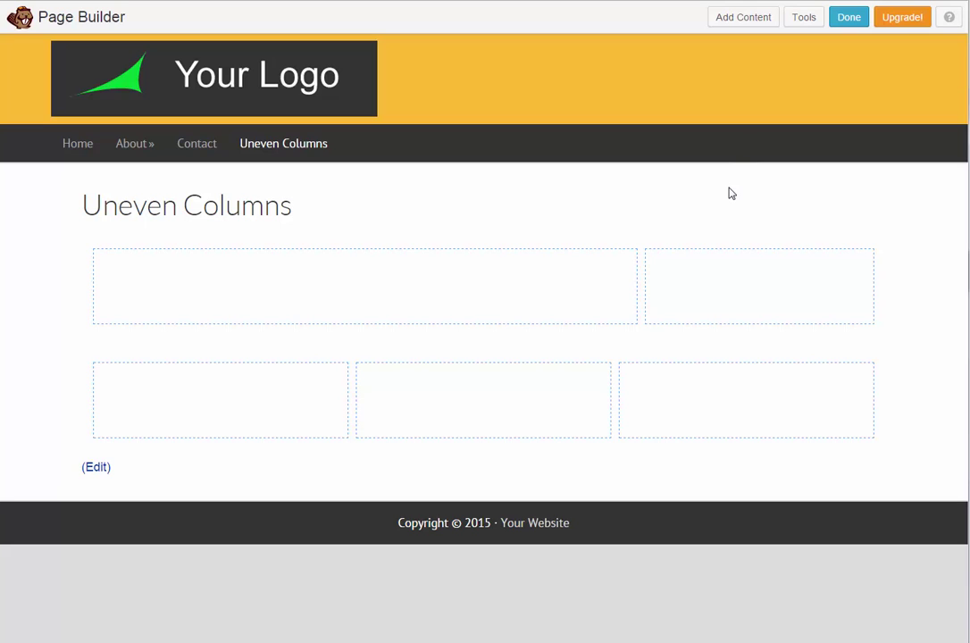
Step: Set the width of the third column in the three-column row to 15%
mouse_move(732, 392)
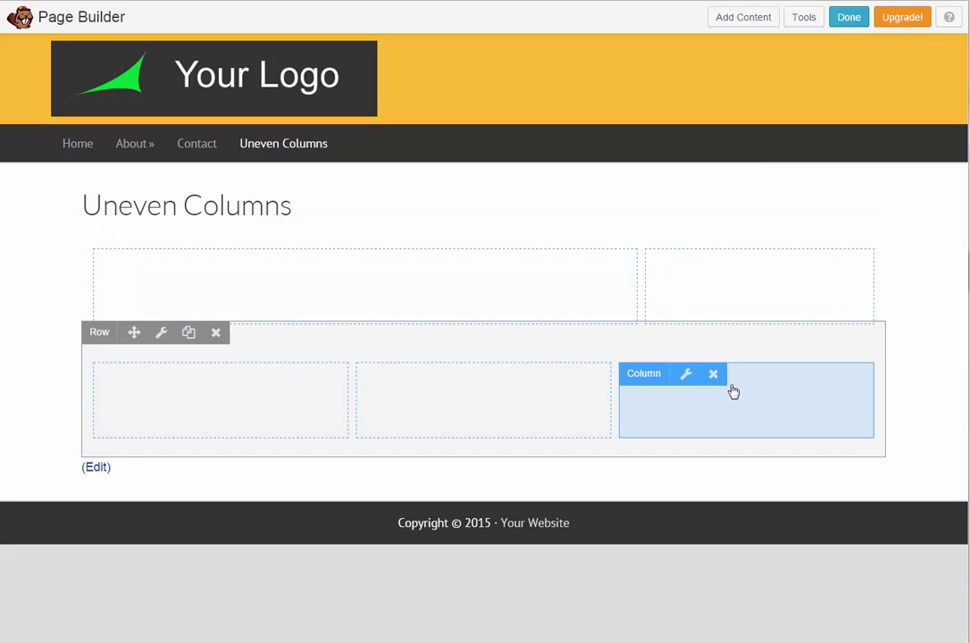
left_click(686, 375)
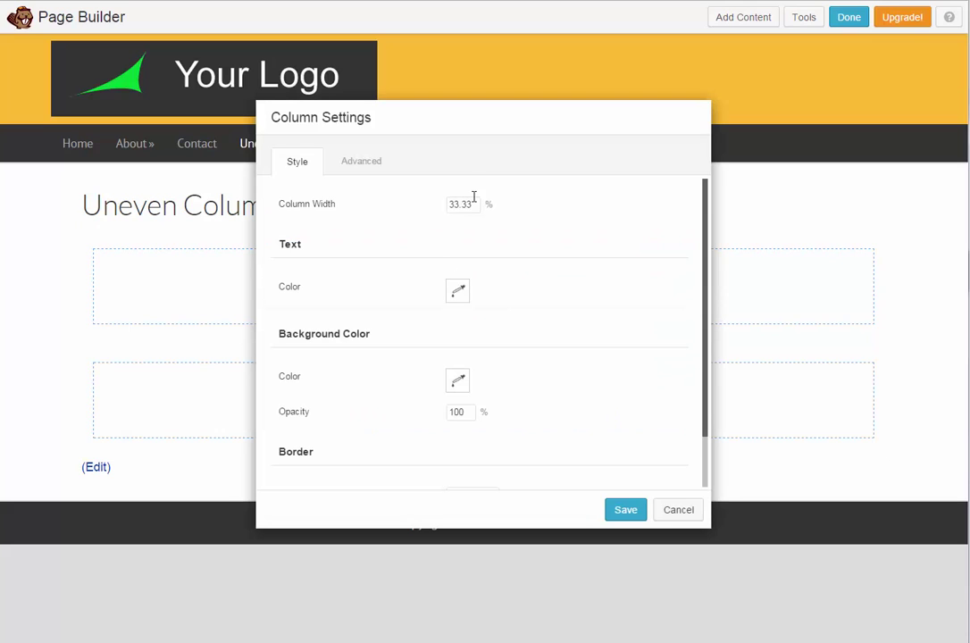
left_click_drag(474, 203, 431, 213)
type("15")
left_click(623, 513)
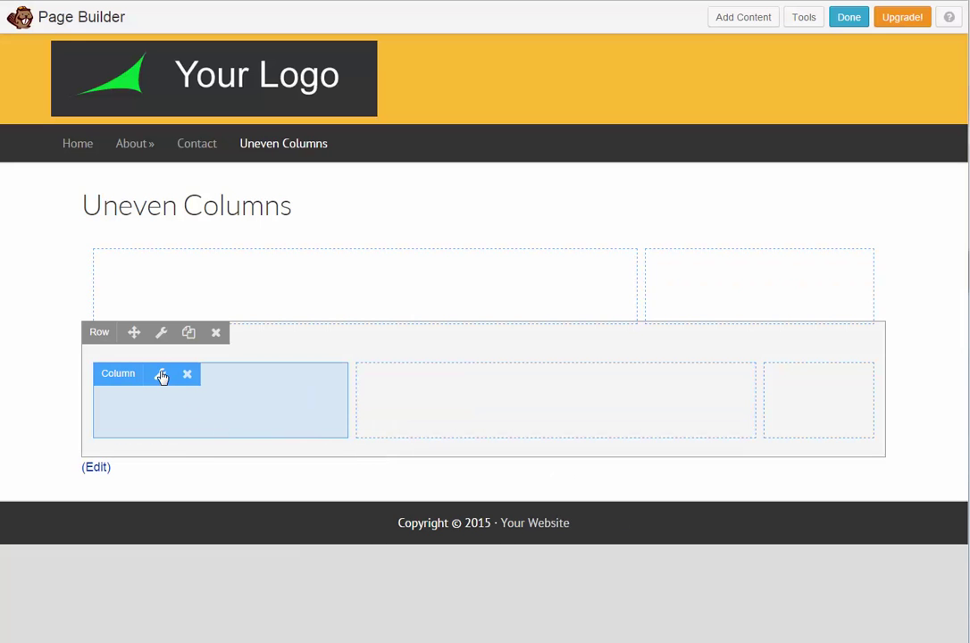
Step: Set the first column's width to 70% in the three-column row, and check the middle column's width
left_click(160, 374)
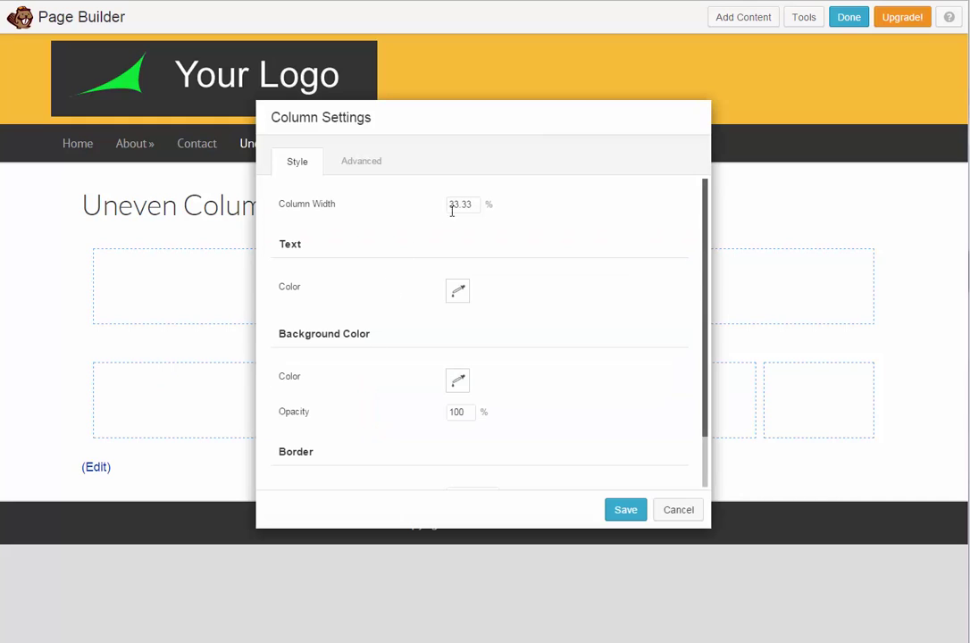
left_click_drag(471, 206, 426, 204)
type("70")
left_click(625, 511)
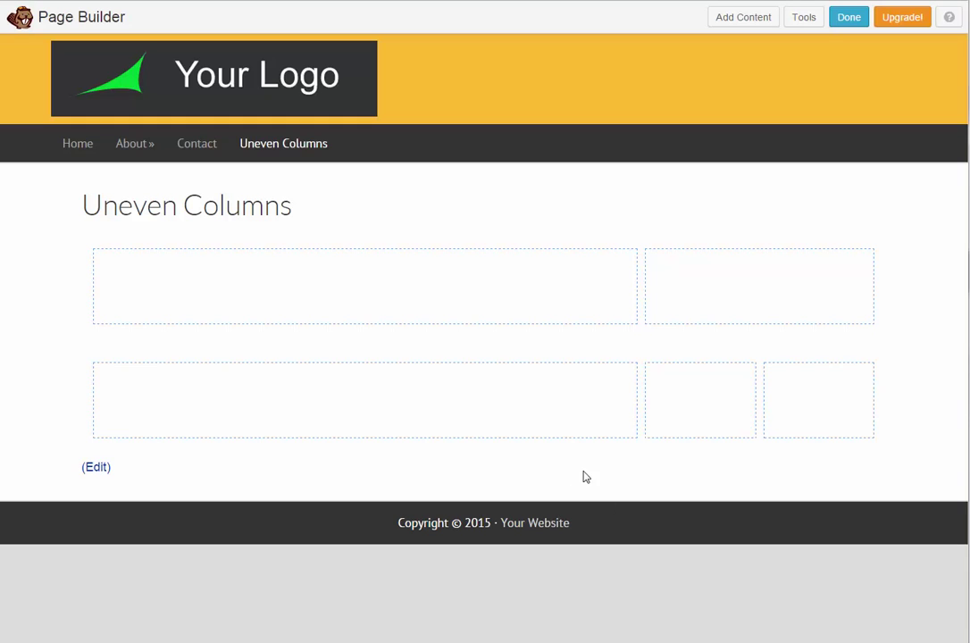
left_click(712, 382)
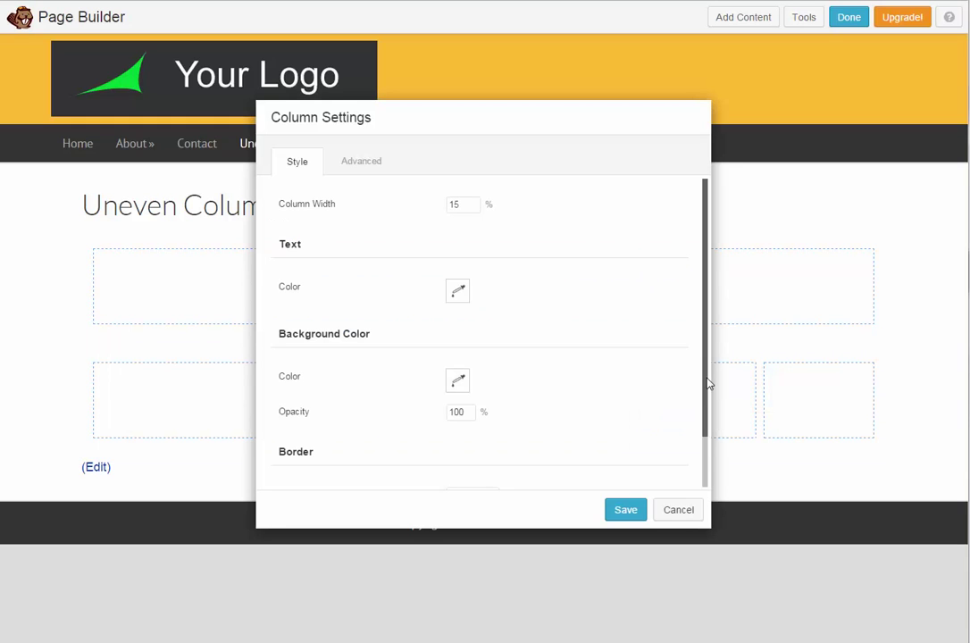
left_click(634, 509)
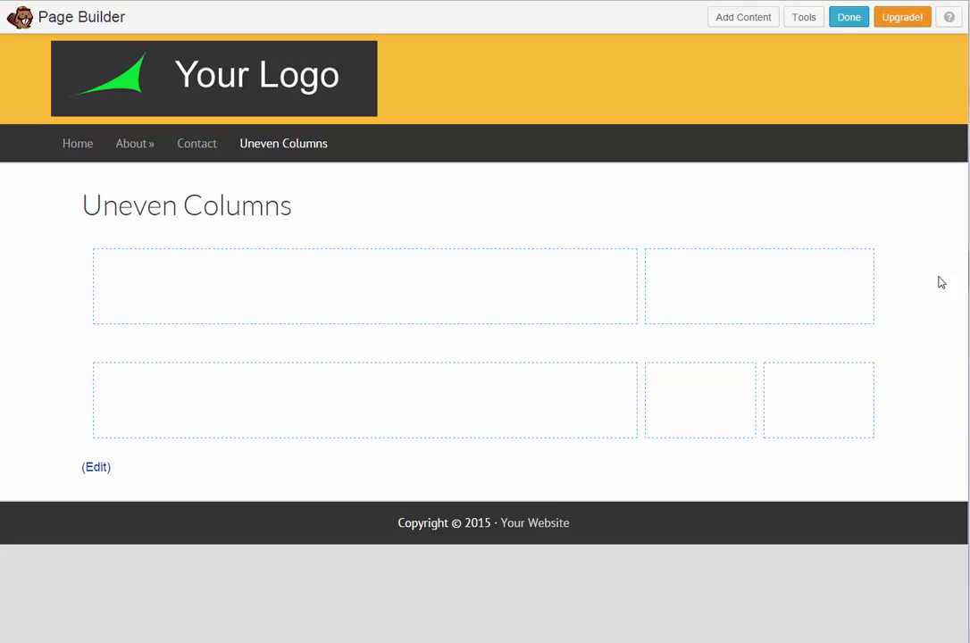
Step: Add a 4 Columns row layout below the three-column row
left_click(746, 20)
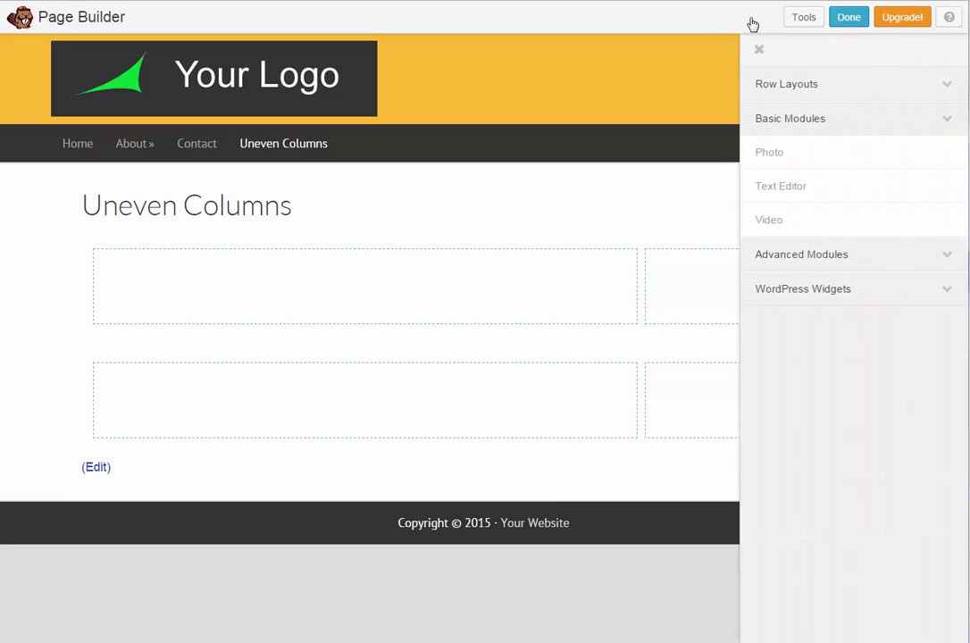
left_click(765, 83)
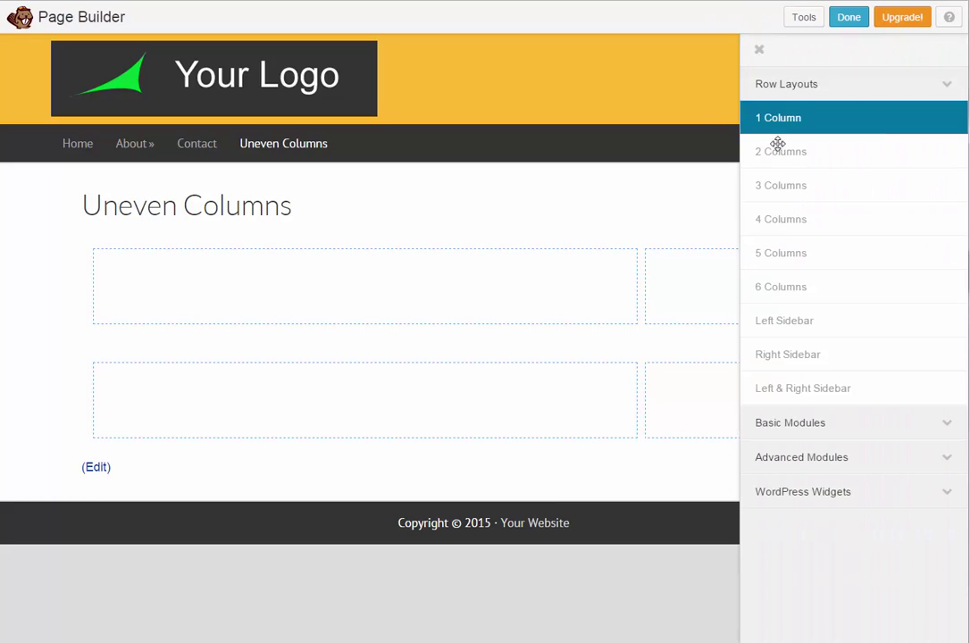
left_click_drag(774, 217, 500, 530)
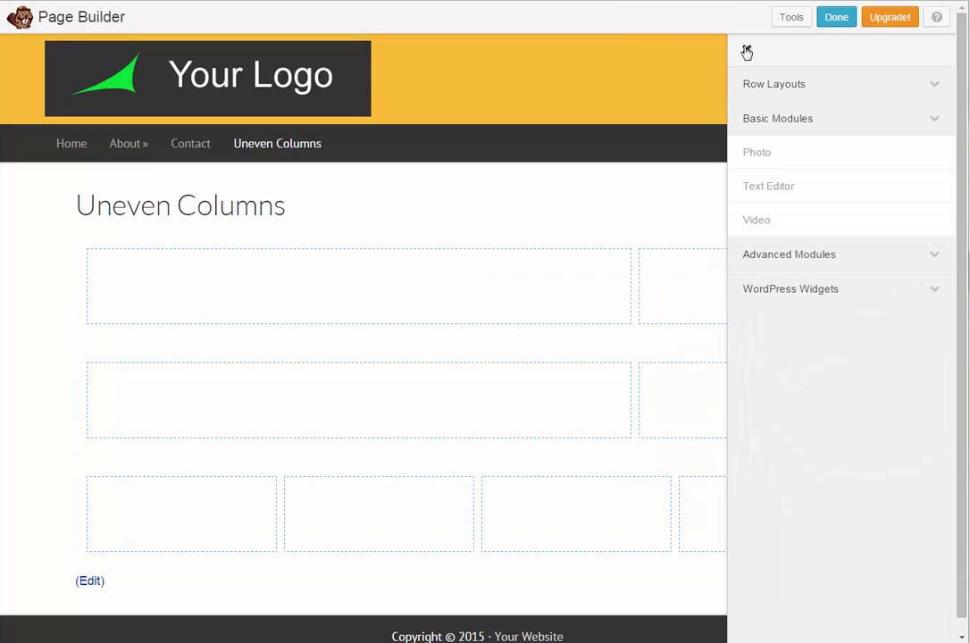
left_click(746, 51)
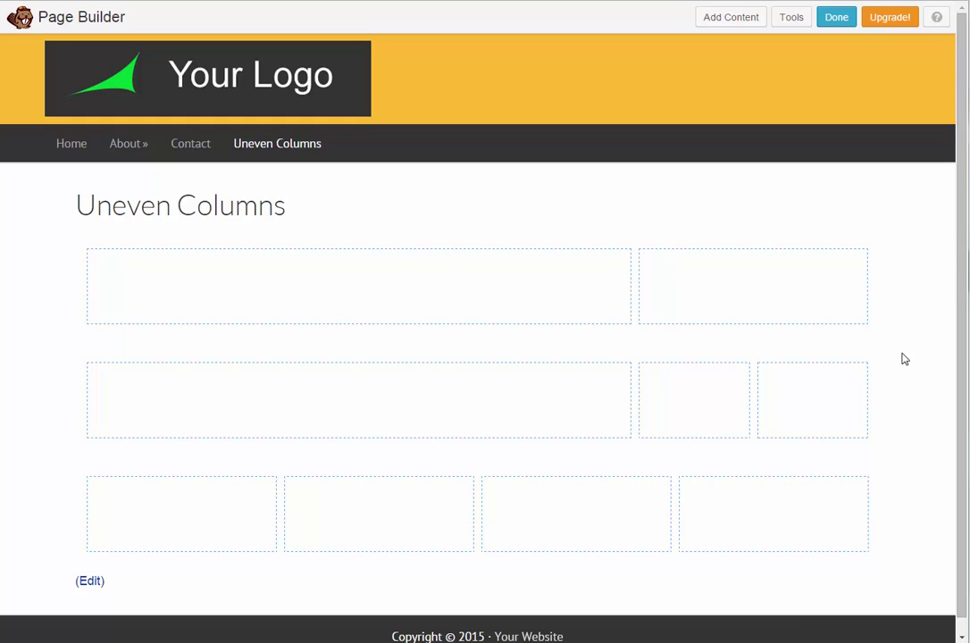
Step: Set the width of the third column in the four-column row to 40%
mouse_move(254, 515)
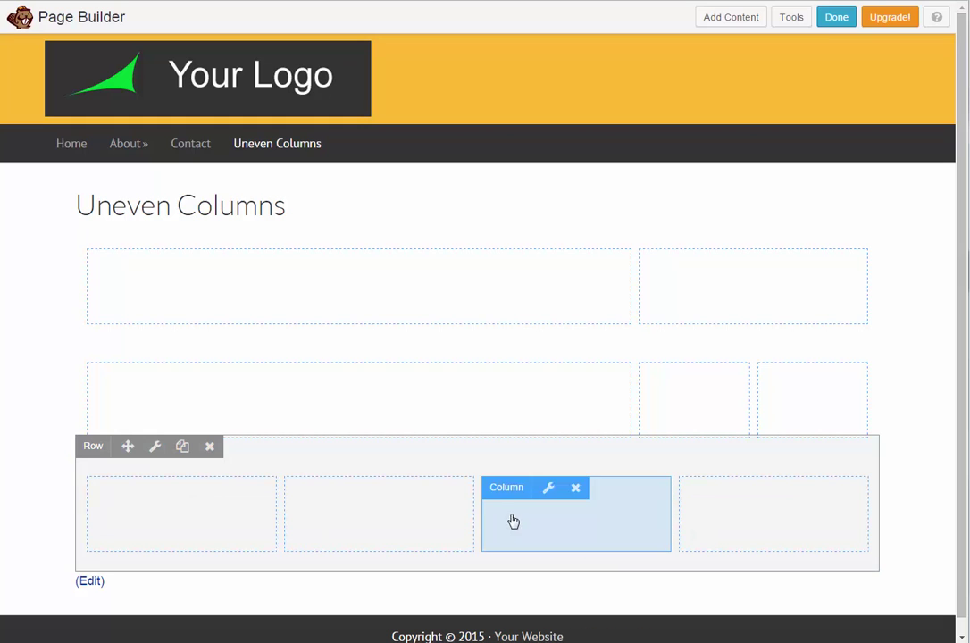
mouse_move(755, 522)
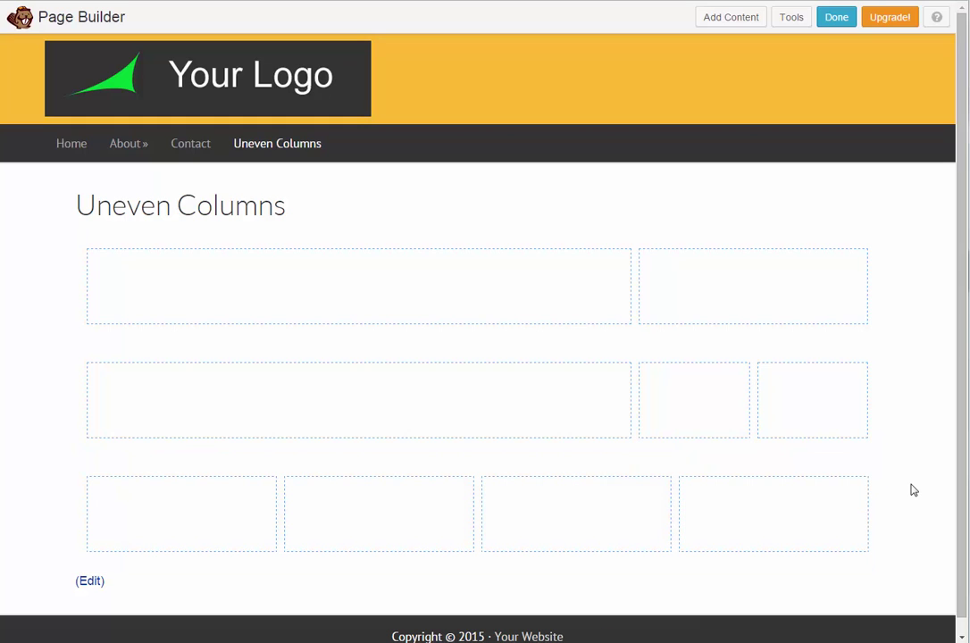
mouse_move(573, 539)
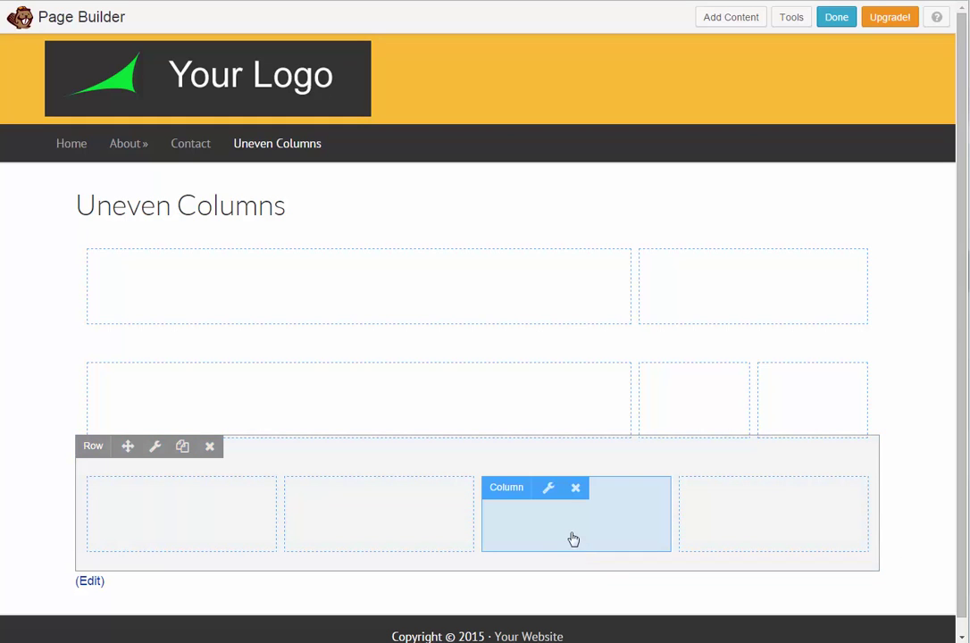
left_click(548, 489)
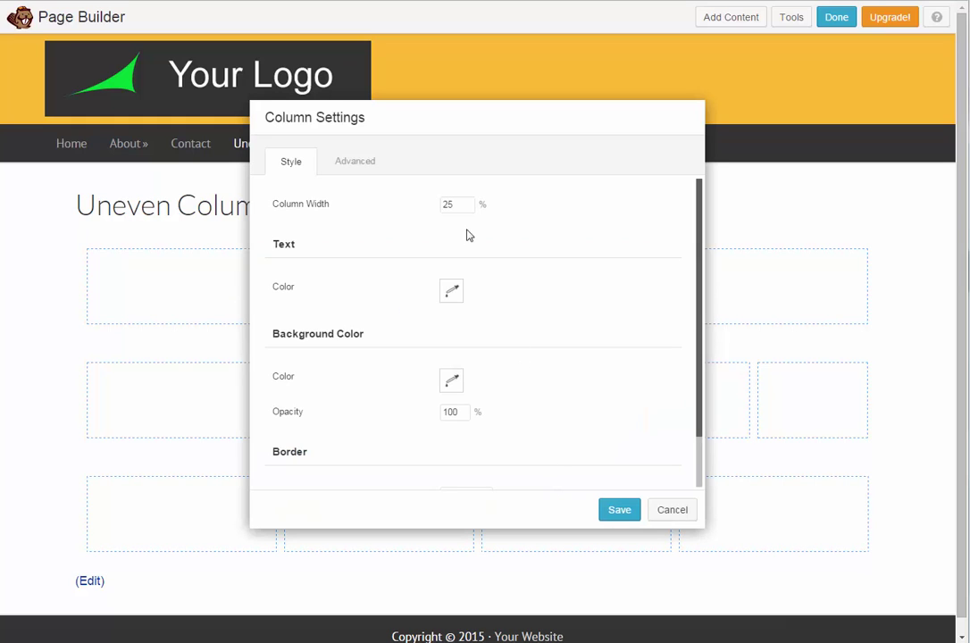
left_click_drag(458, 205, 404, 204)
type("40")
left_click(608, 516)
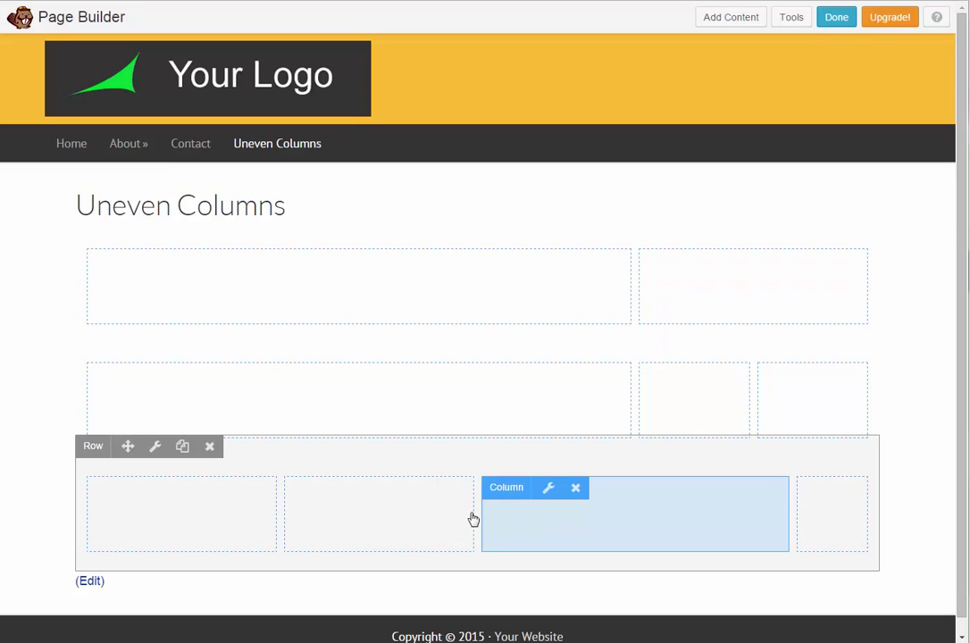
Step: Set the width of the second column in the four-column row to 55%
mouse_move(403, 524)
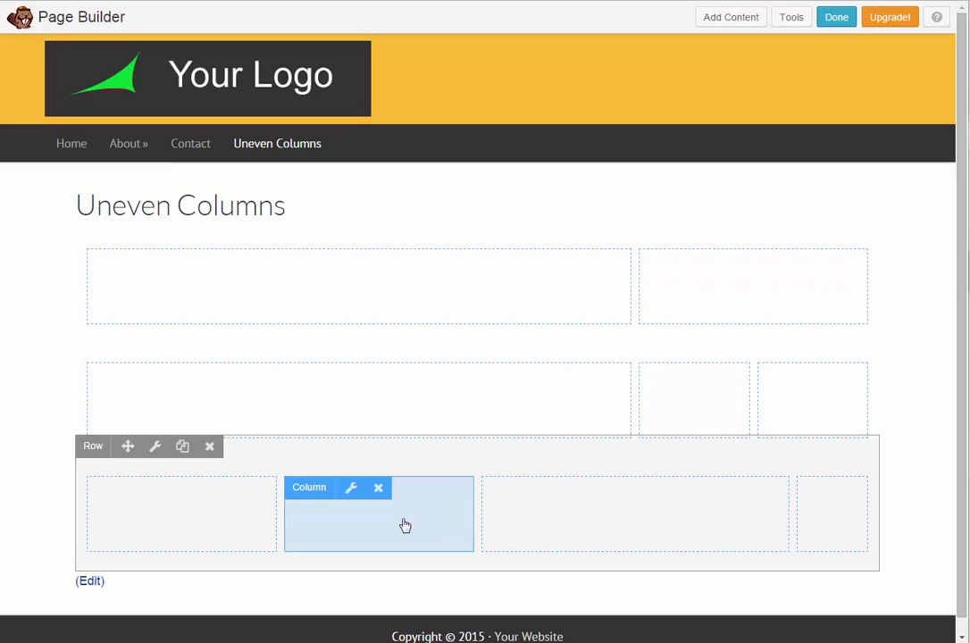
left_click(352, 489)
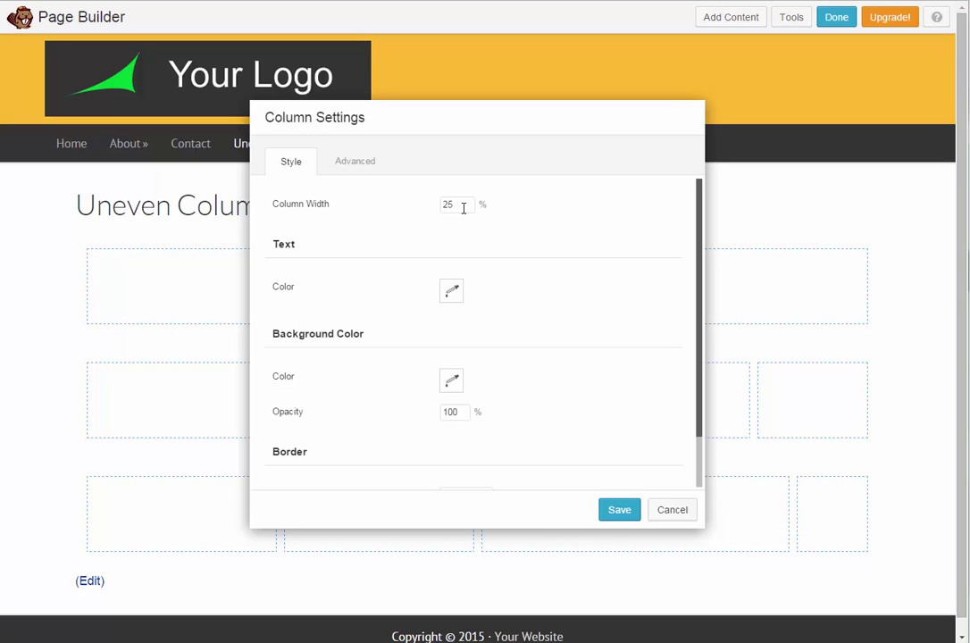
left_click_drag(463, 207, 420, 208)
type("55")
left_click(609, 515)
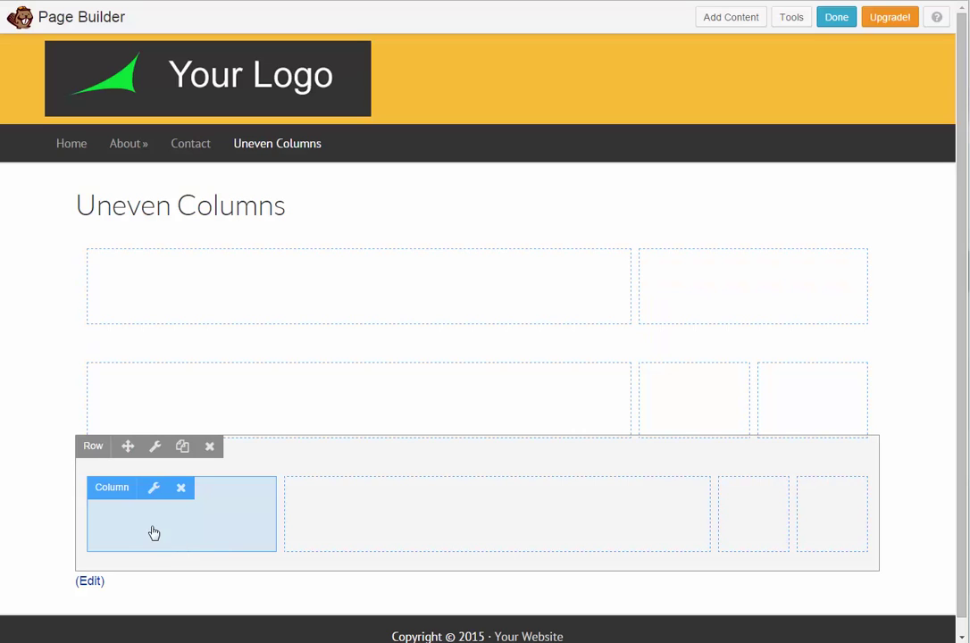
Step: Set the width of the first column in the four-column row to 70%
left_click(153, 489)
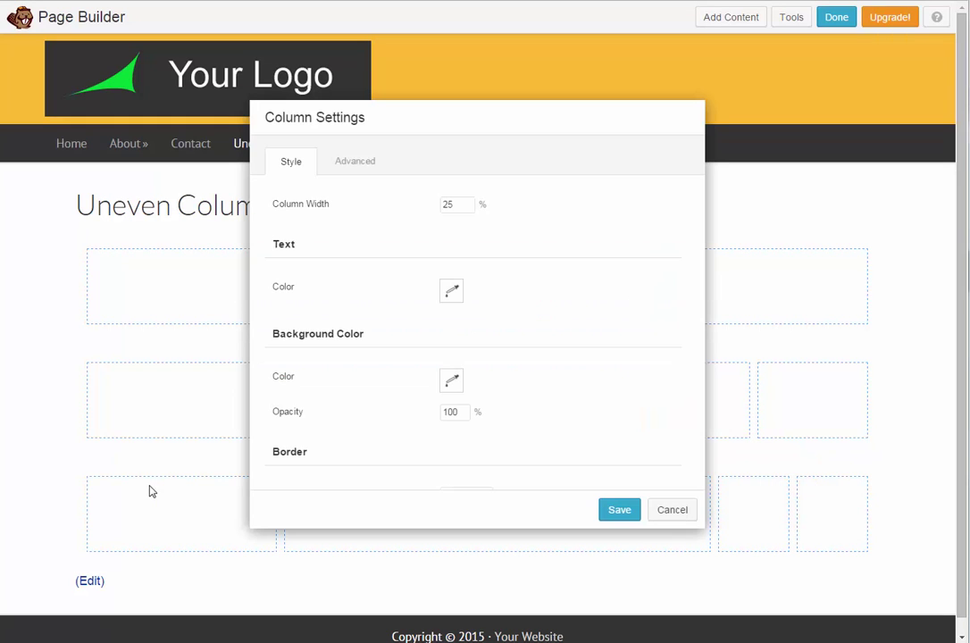
left_click(444, 205)
double_click(444, 204)
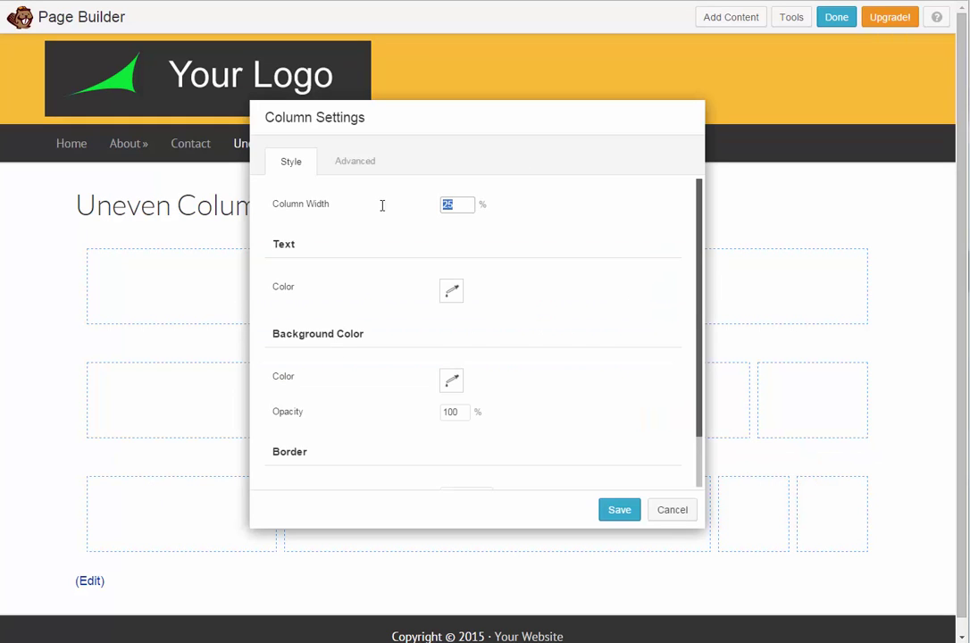
type("70")
left_click(632, 509)
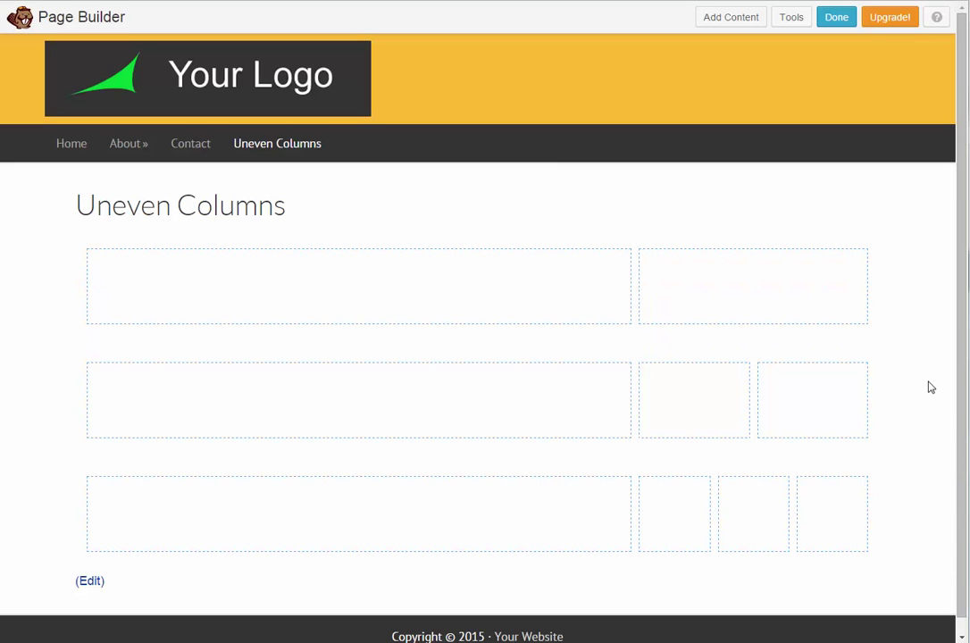
Step: Check the width settings of the second and first columns in the four-column row
mouse_move(682, 532)
left_click(653, 511)
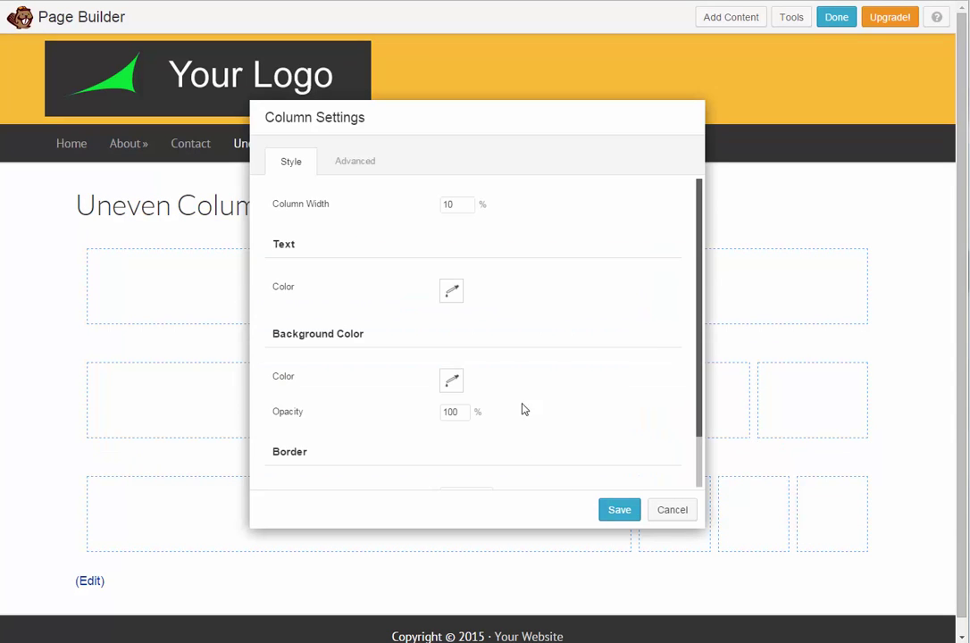
left_click(632, 513)
mouse_move(413, 541)
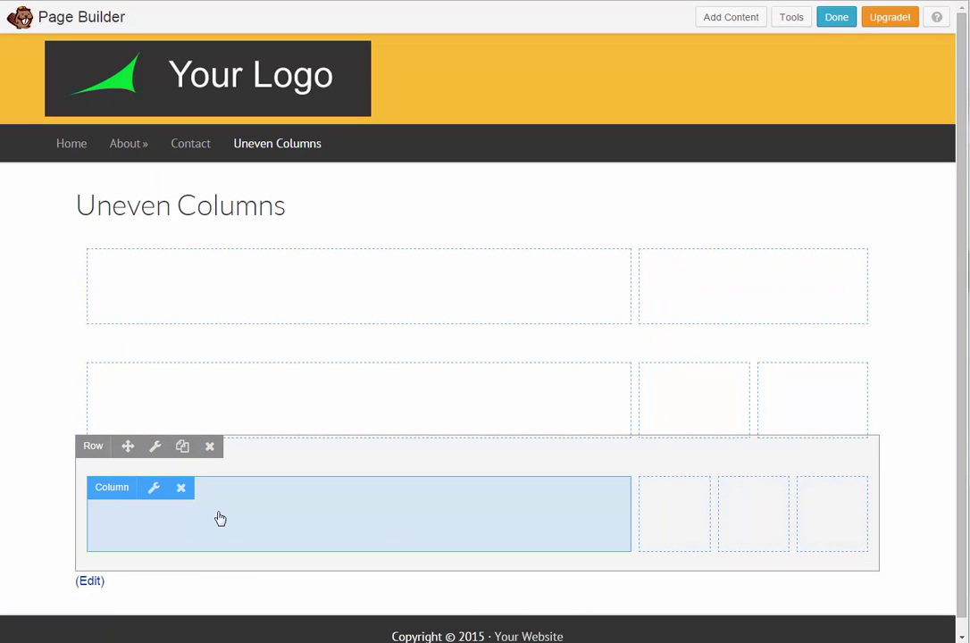
left_click(155, 491)
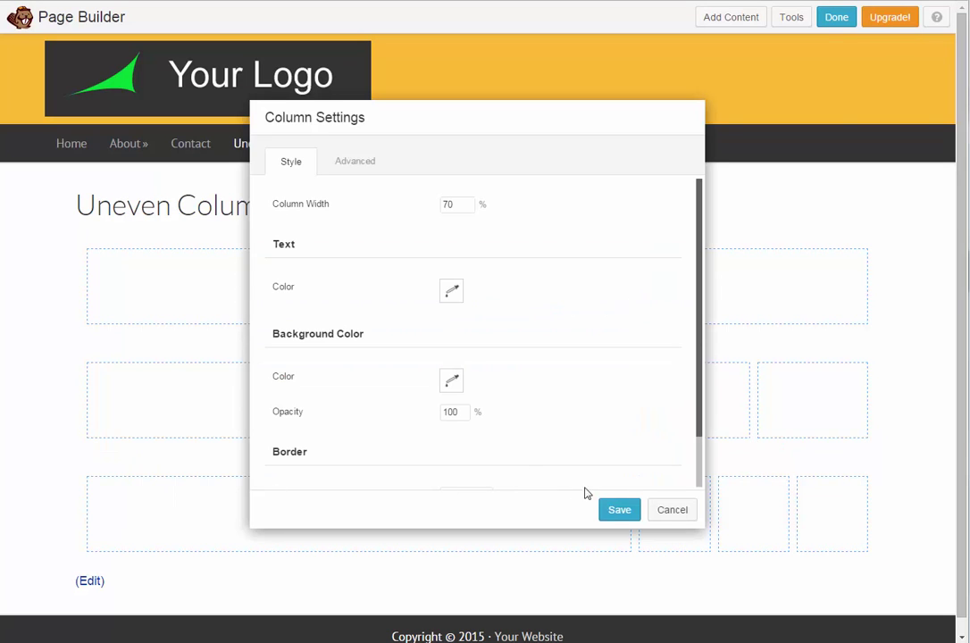
left_click(610, 513)
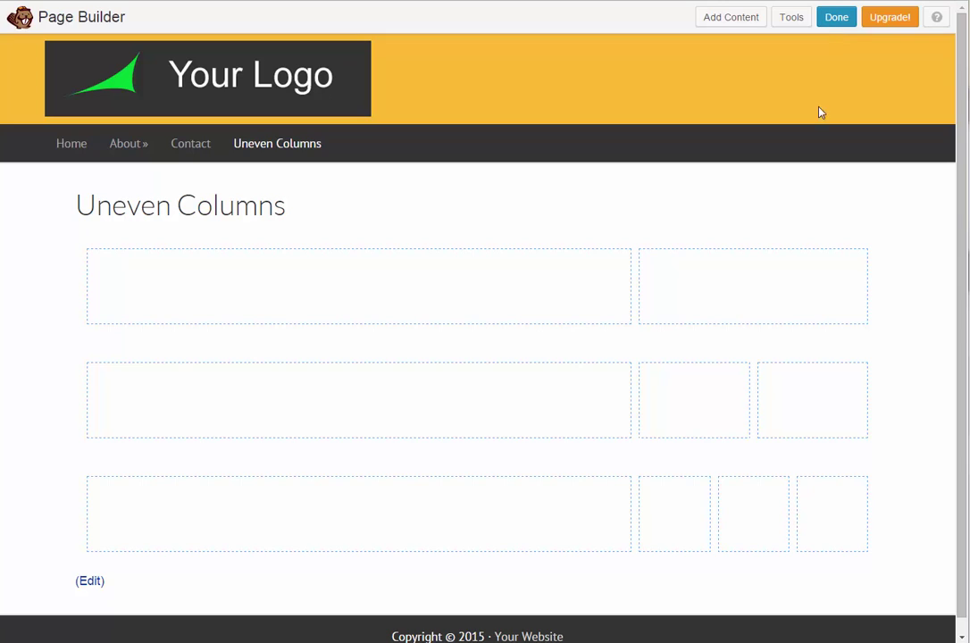
Step: Add a Text Editor module with the heading "This is a content section." and two Bacon ipsum paragraphs to the two-column row's first column
left_click(735, 24)
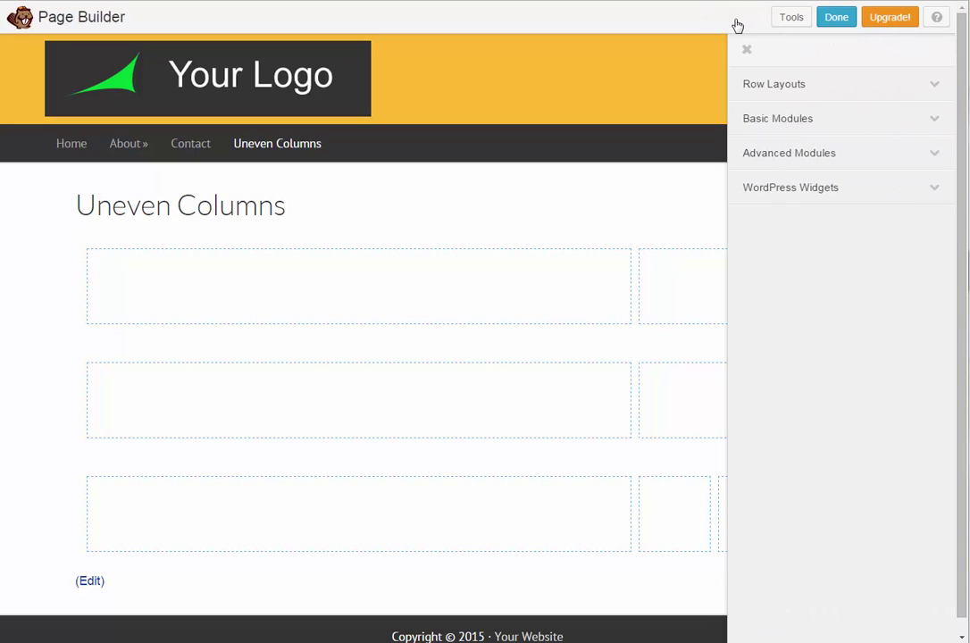
left_click(789, 113)
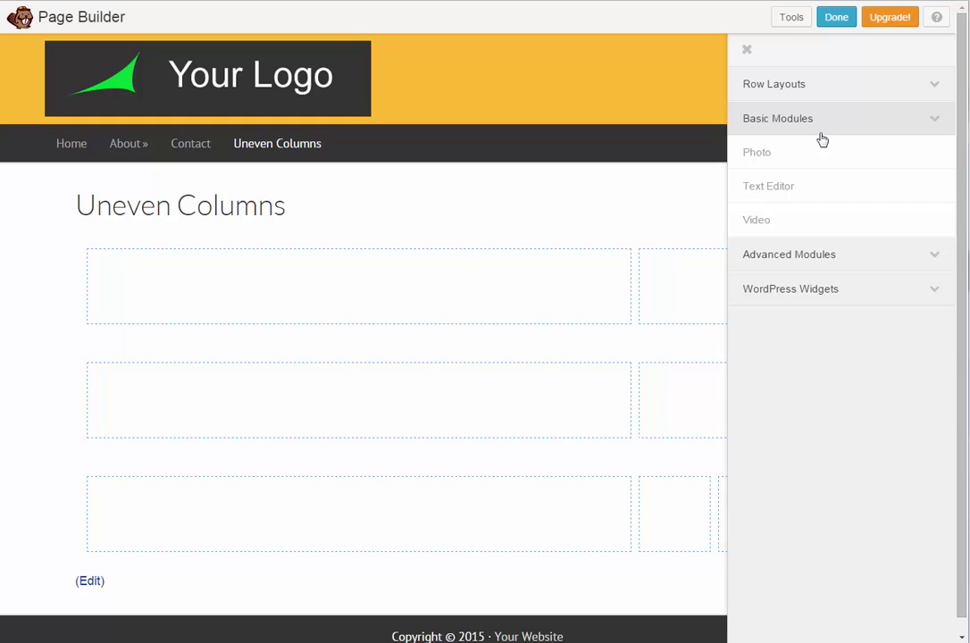
left_click_drag(798, 176, 416, 311)
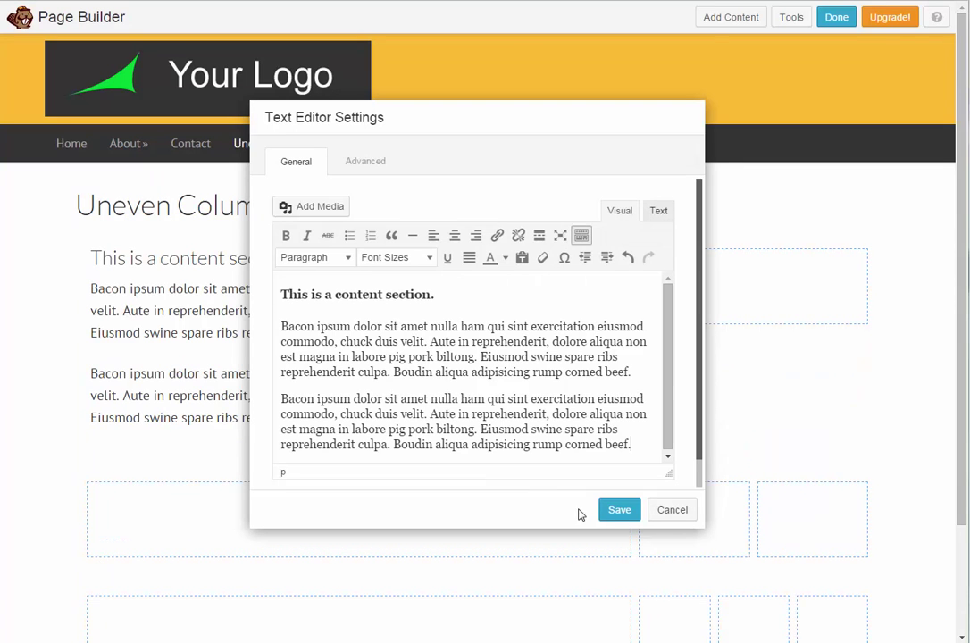
left_click(617, 511)
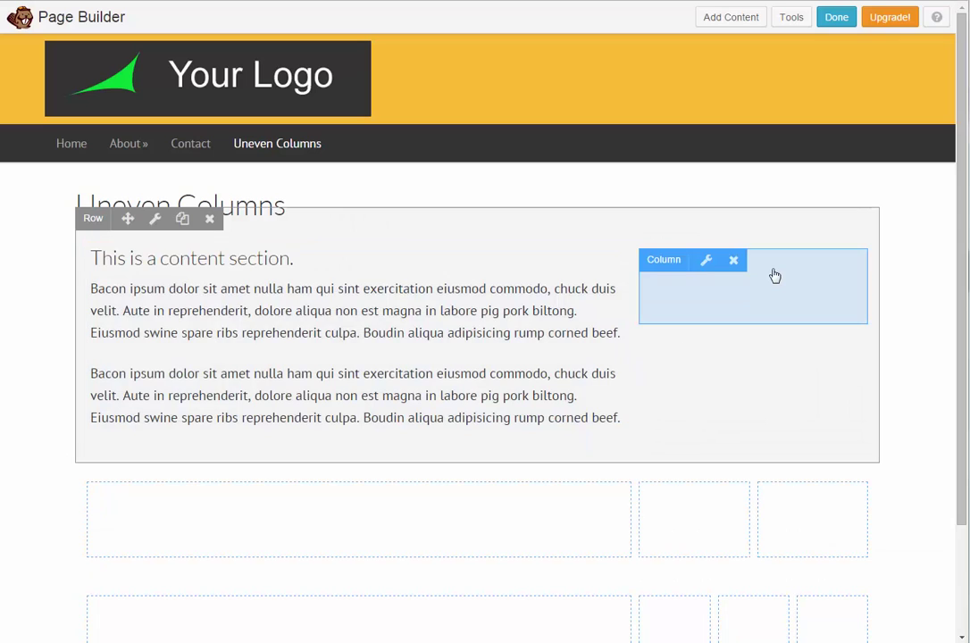
Step: Add a Photo module to the second column of the two-column row, using the 120 x 120 image from the Media Library
left_click(734, 20)
left_click_drag(772, 167, 716, 287)
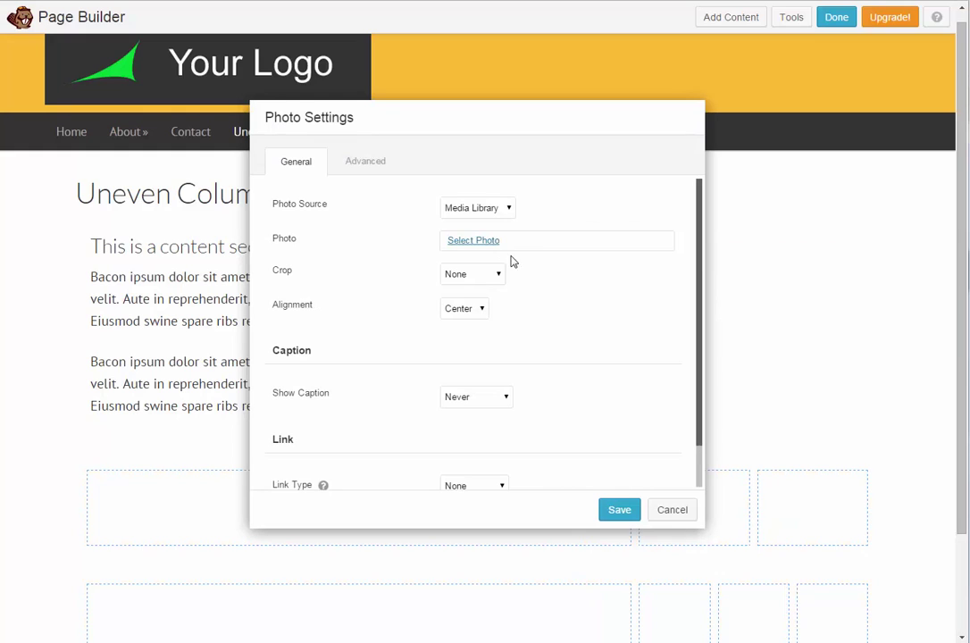
left_click(479, 243)
left_click(199, 184)
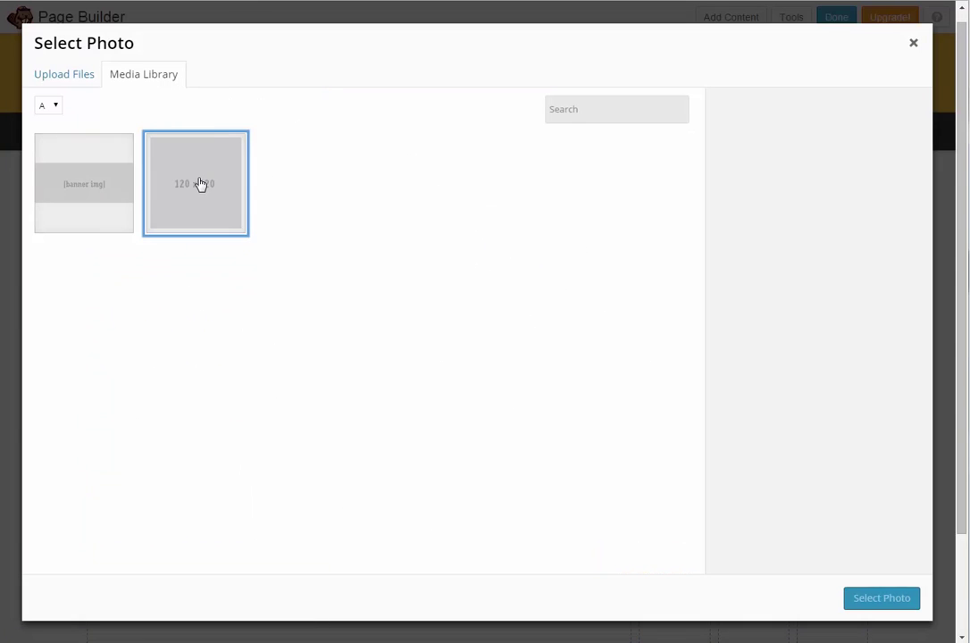
left_click(866, 597)
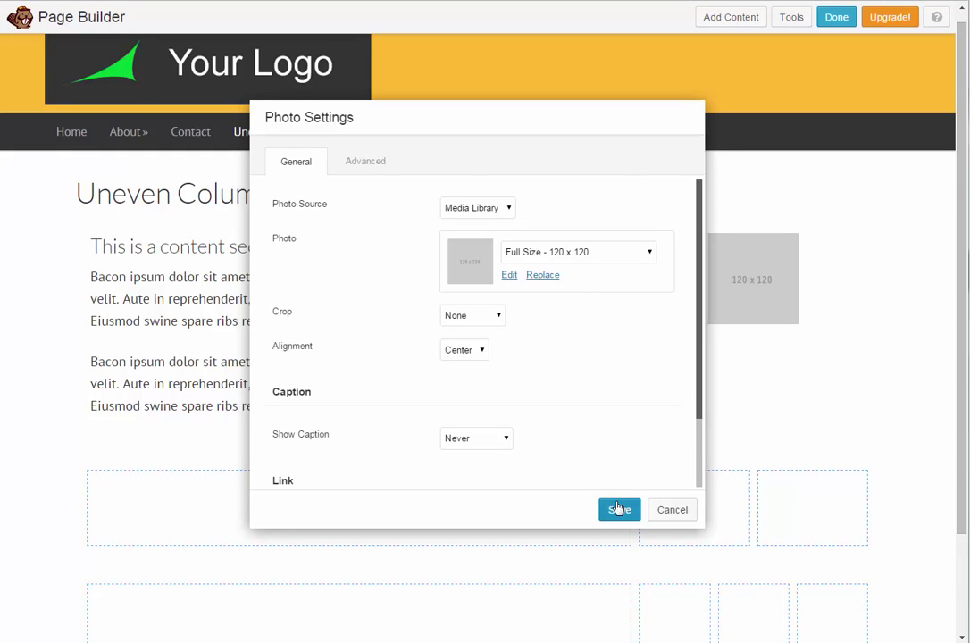
Step: Set the photo's left and right margins to 5 px and save its settings
left_click(370, 166)
left_click(459, 305)
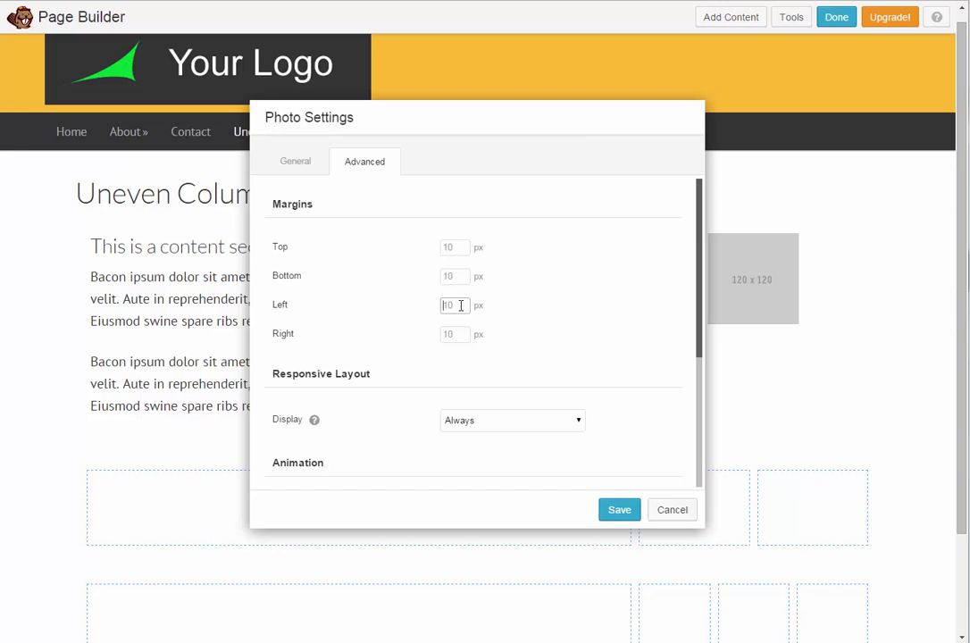
type("5")
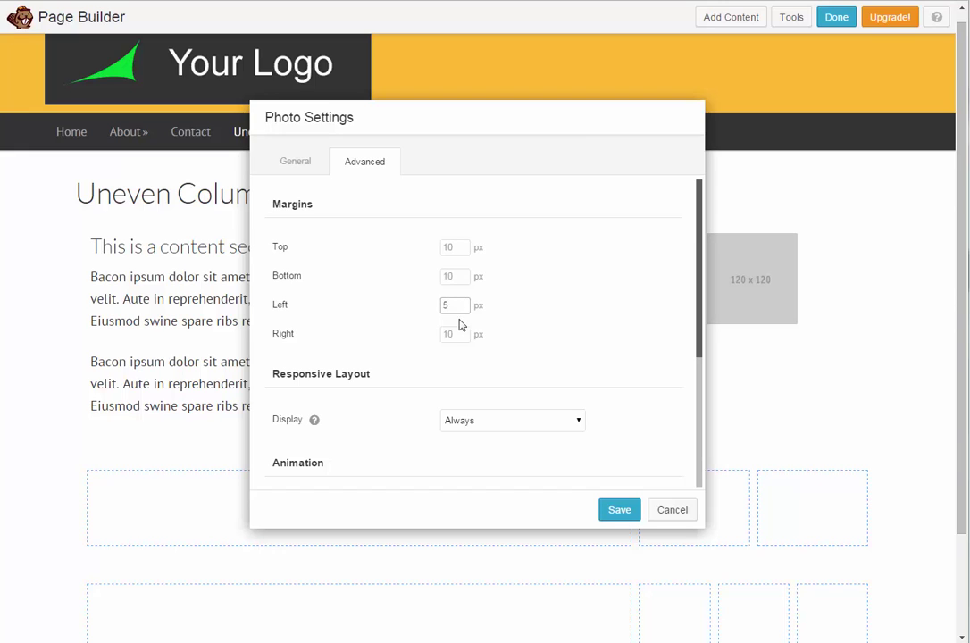
left_click(454, 336)
type("5")
left_click(600, 509)
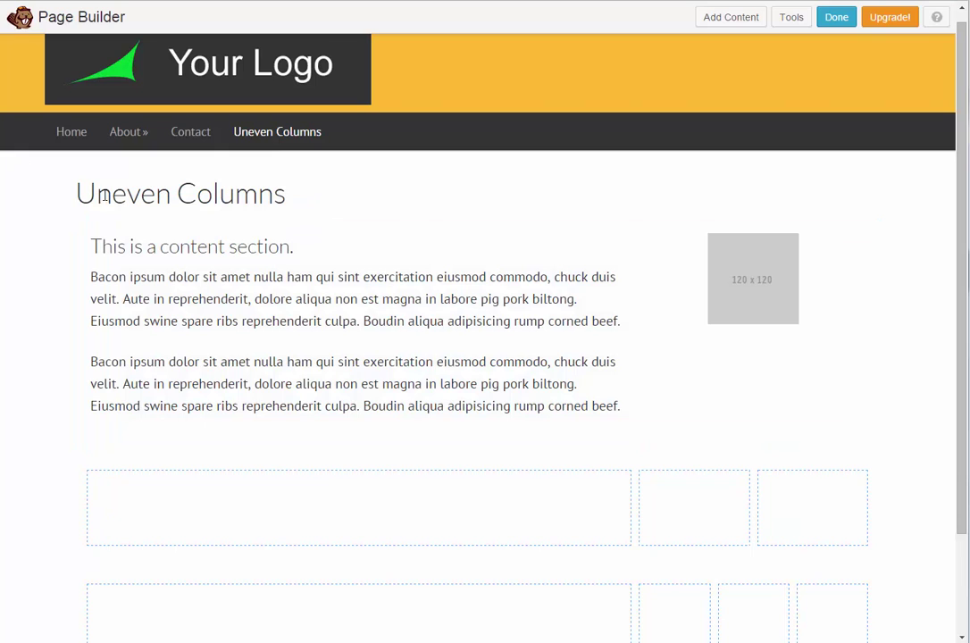
Step: Duplicate the text module in the two-column row and move the copy into the first column of the three-column row
scroll(59, 209, "down", 1)
mouse_move(89, 201)
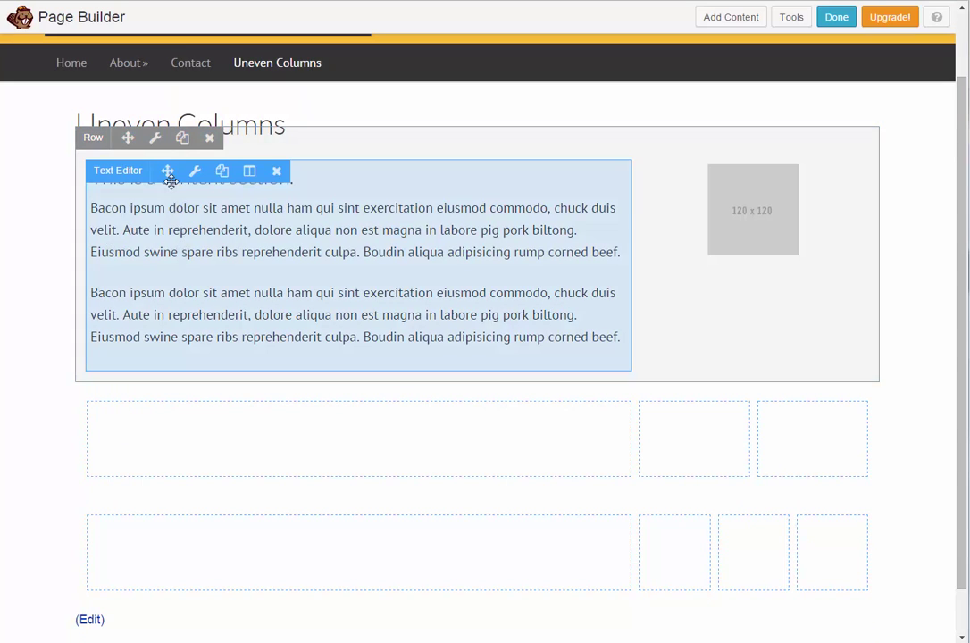
left_click(224, 175)
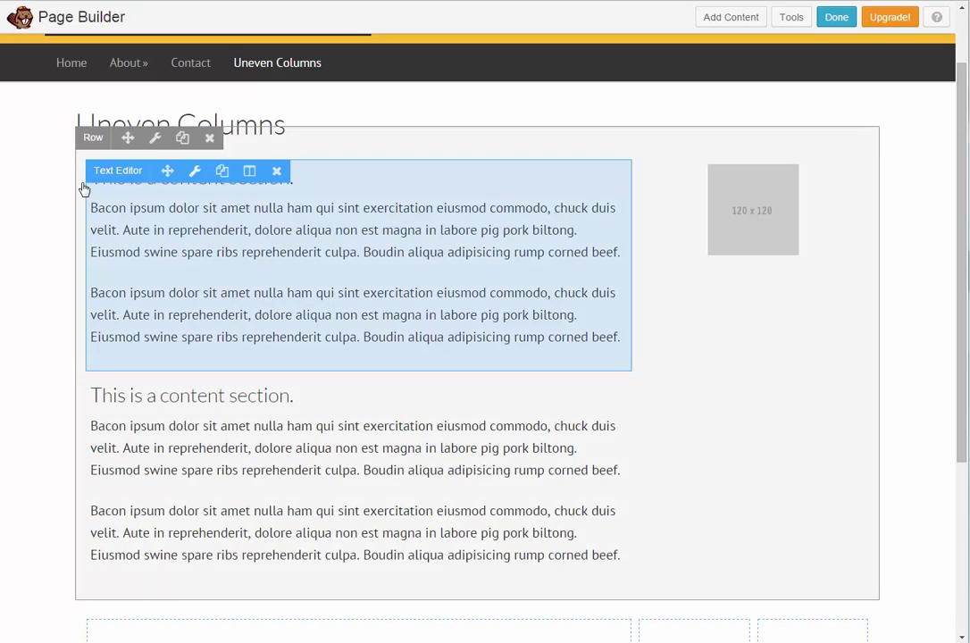
scroll(51, 190, "down", 2)
scroll(50, 190, "down", 1)
mouse_move(88, 210)
left_click_drag(162, 178, 182, 368)
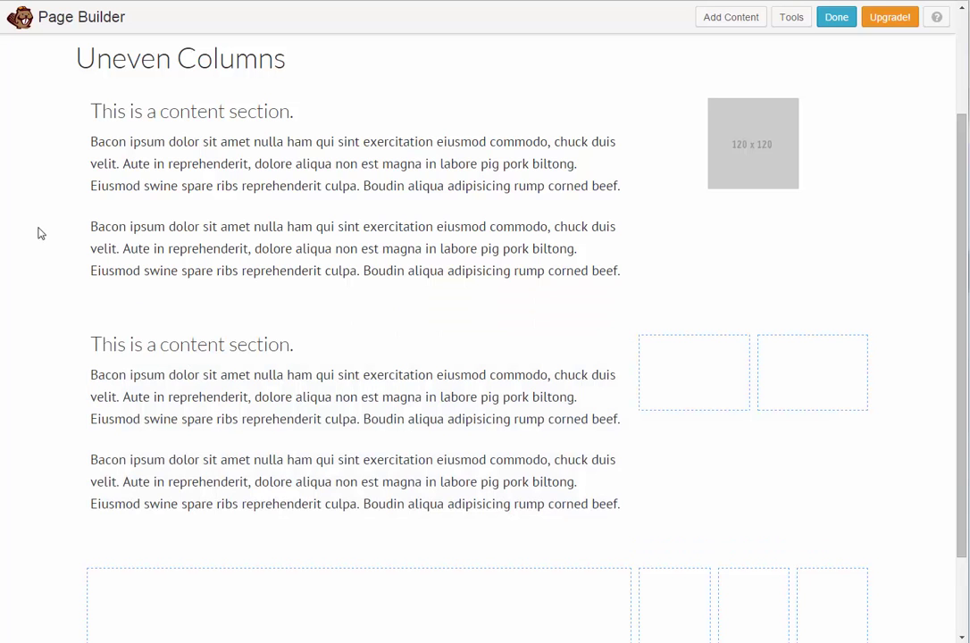
Step: Duplicate the text module in the three-column row and move the copy into the first column of the four-column row
scroll(46, 199, "down", 2)
mouse_move(136, 283)
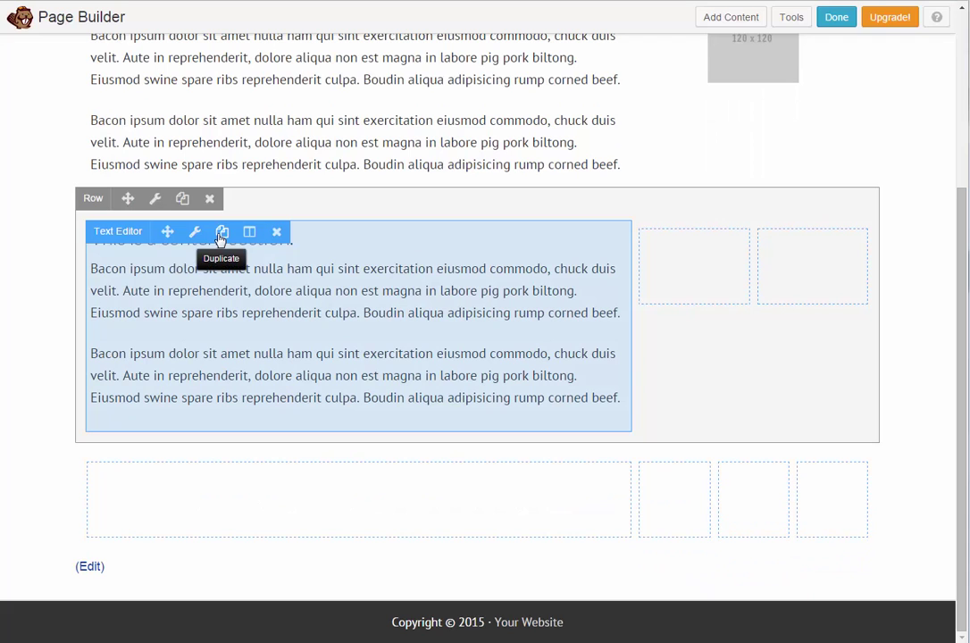
left_click(221, 232)
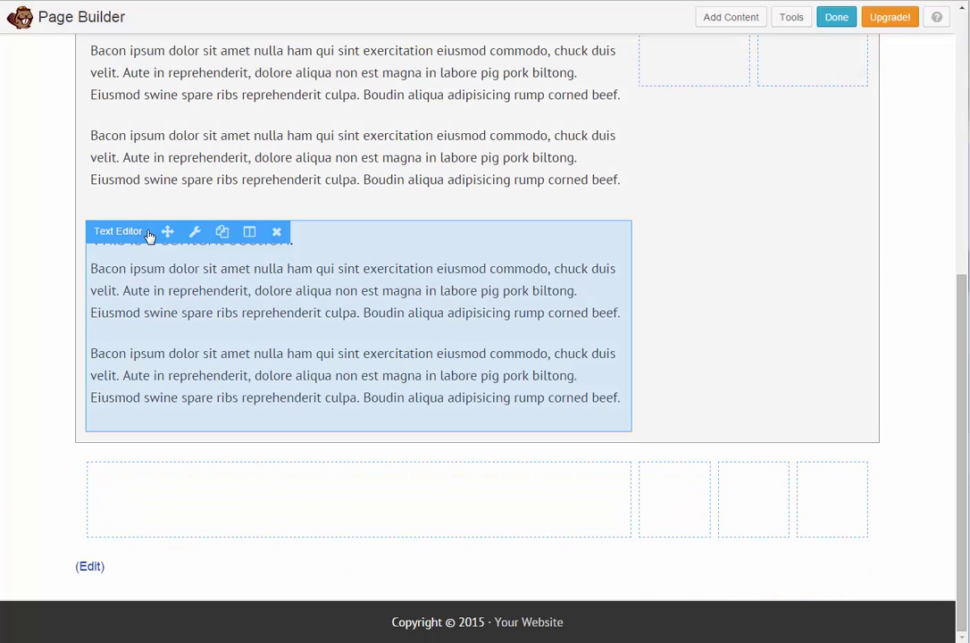
left_click_drag(149, 236, 170, 500)
Step: Duplicate the photo in the second column of the two-column row so two photos are stacked there
scroll(91, 329, "up", 2)
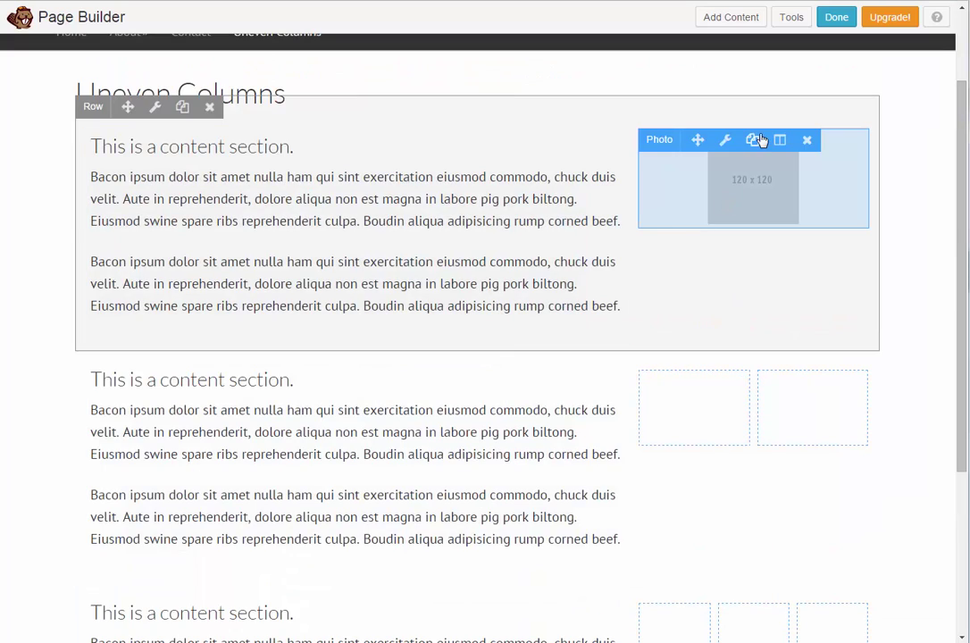
left_click(754, 144)
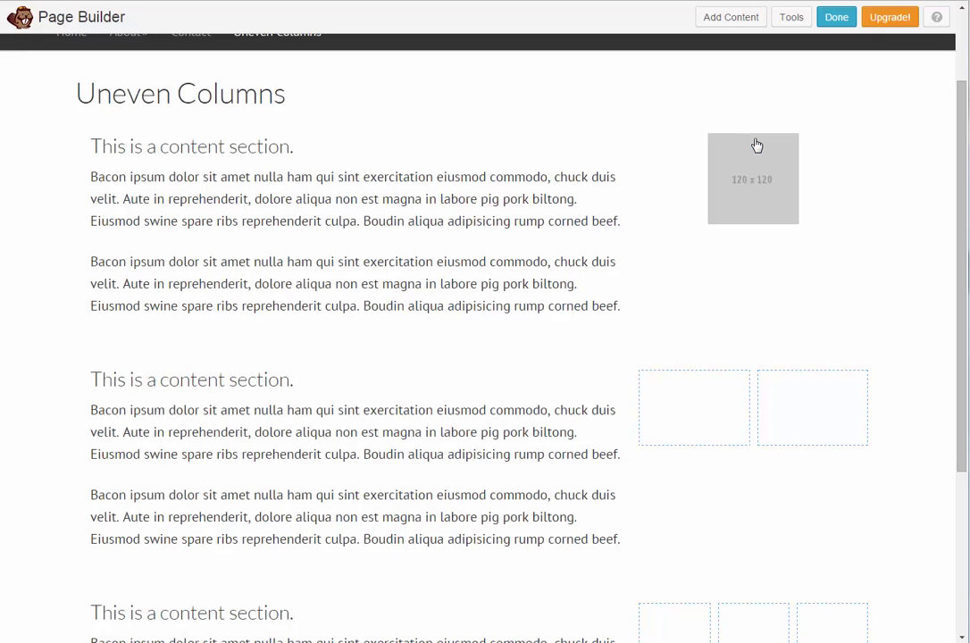
scroll(673, 181, "down", 2)
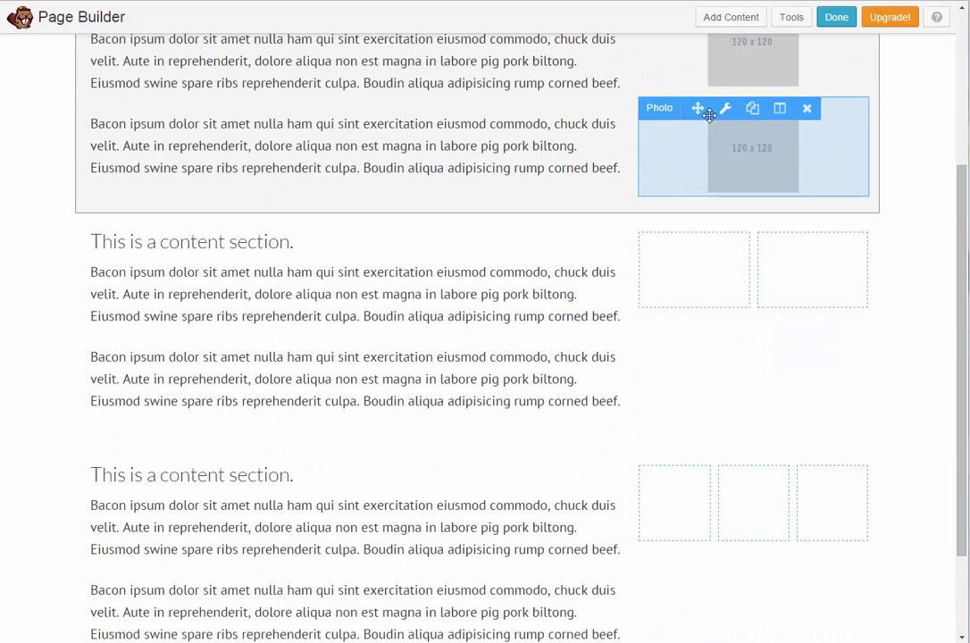
scroll(244, 168, "up", 2)
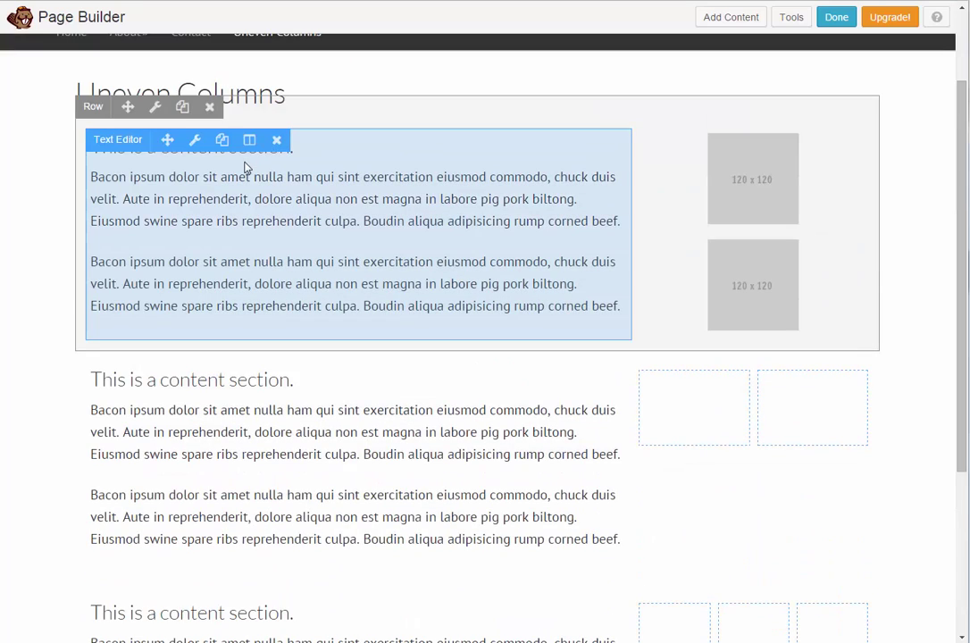
scroll(246, 168, "down", 1)
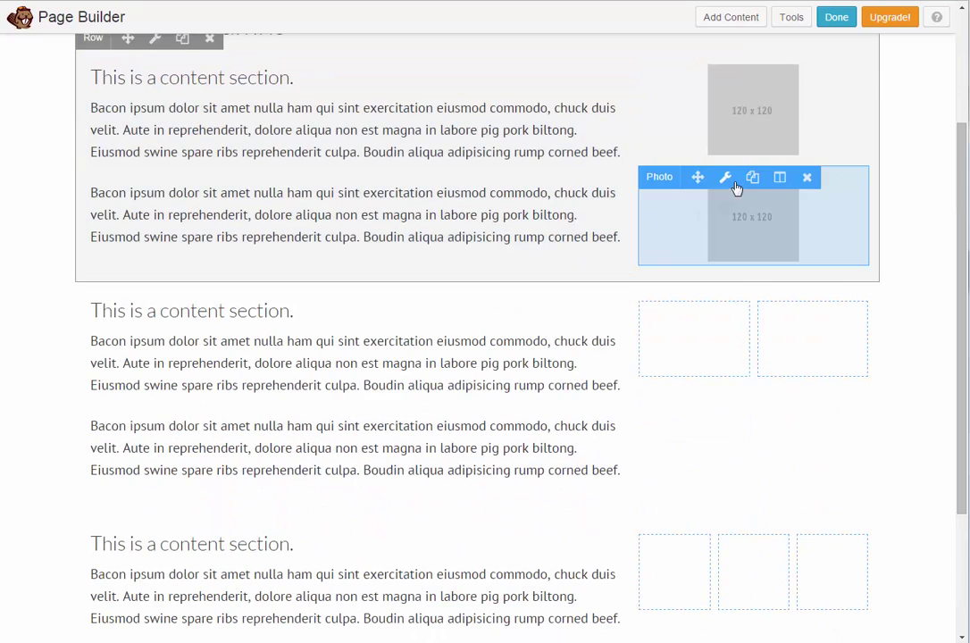
Step: Duplicate the lower photo of the two-column row and move the copy into the second column of the three-column row
left_click(752, 178)
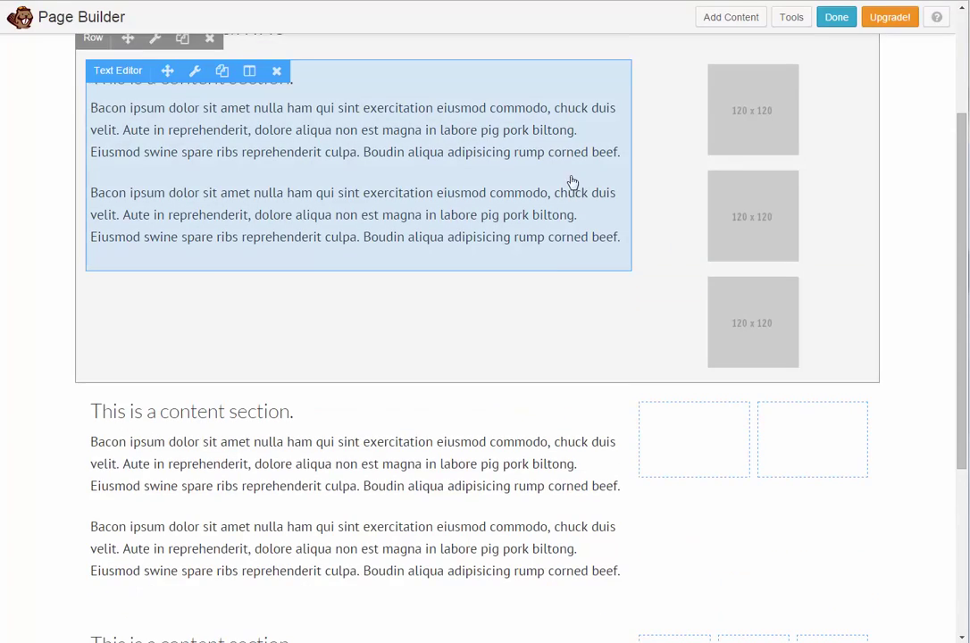
scroll(556, 176, "down", 2)
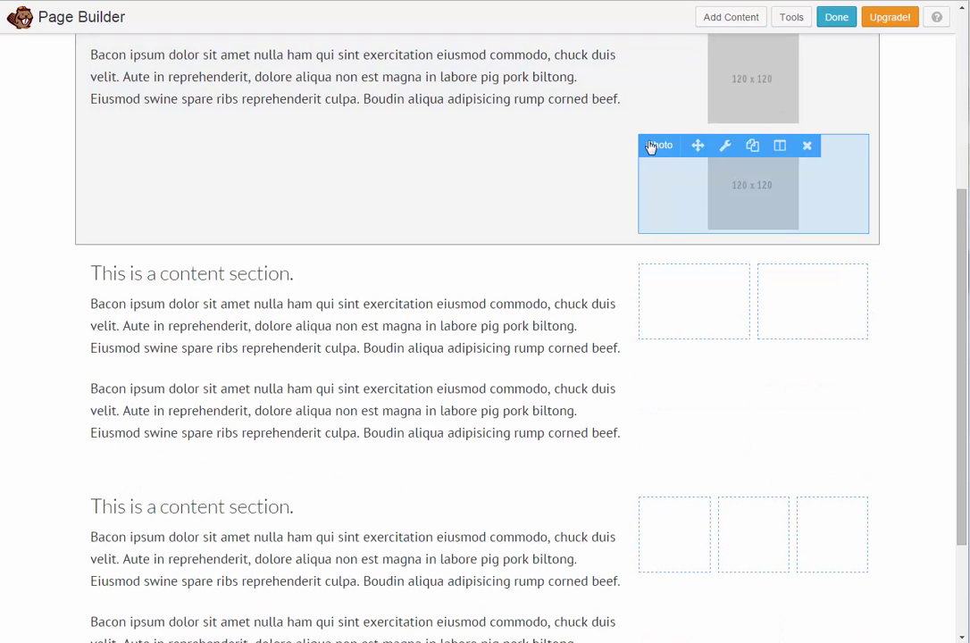
left_click_drag(696, 142, 673, 291)
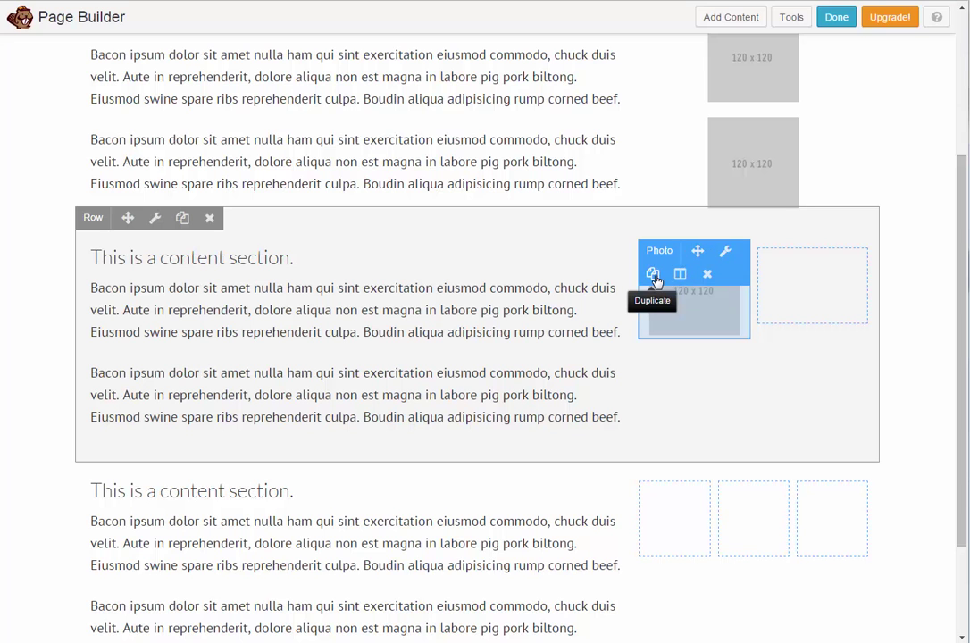
Step: Duplicate the photo in the three-column row and move the copy into that row's third column
left_click(653, 274)
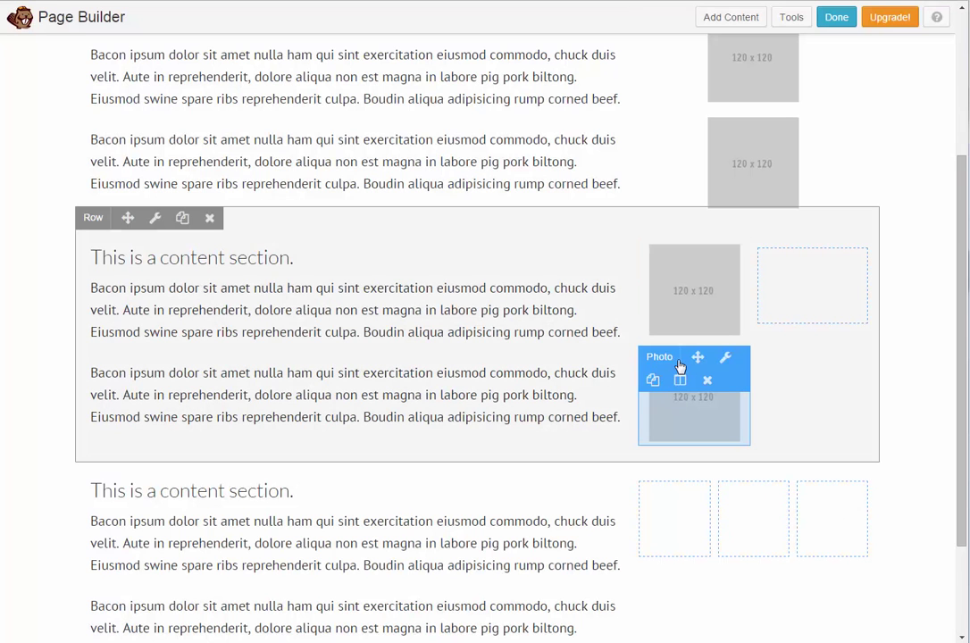
left_click_drag(683, 366, 774, 284)
scroll(399, 313, "down", 1)
scroll(399, 312, "down", 1)
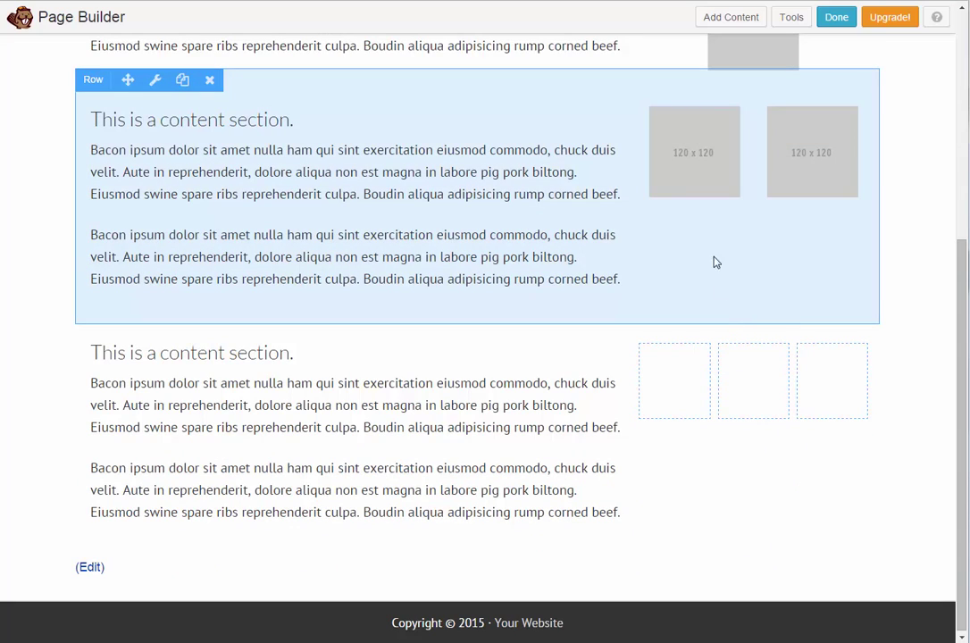
Step: Duplicate the photos in the second and third columns of the three-column row to stack two in each
left_click(682, 138)
left_click(668, 511)
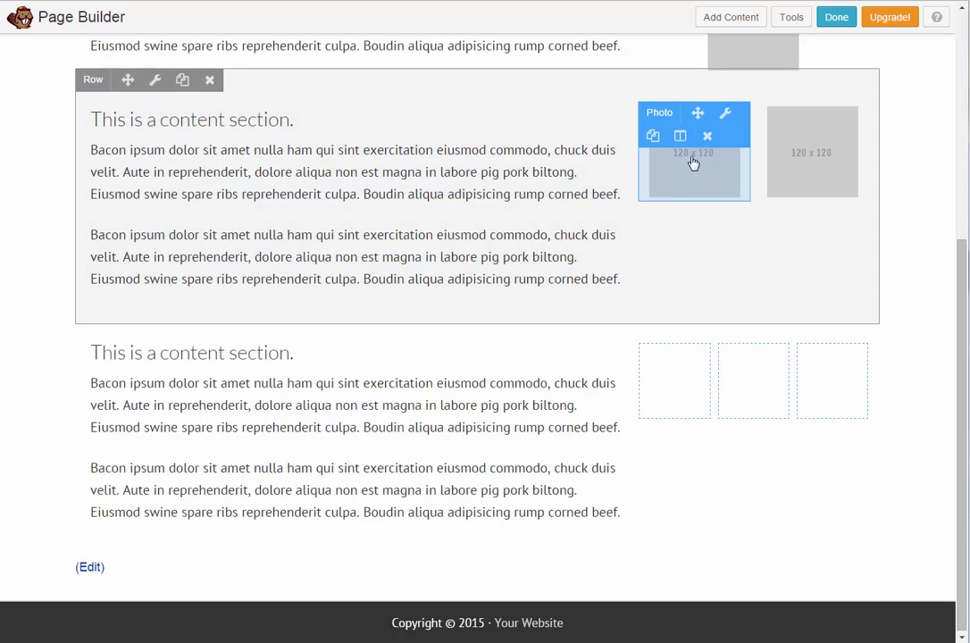
left_click(652, 137)
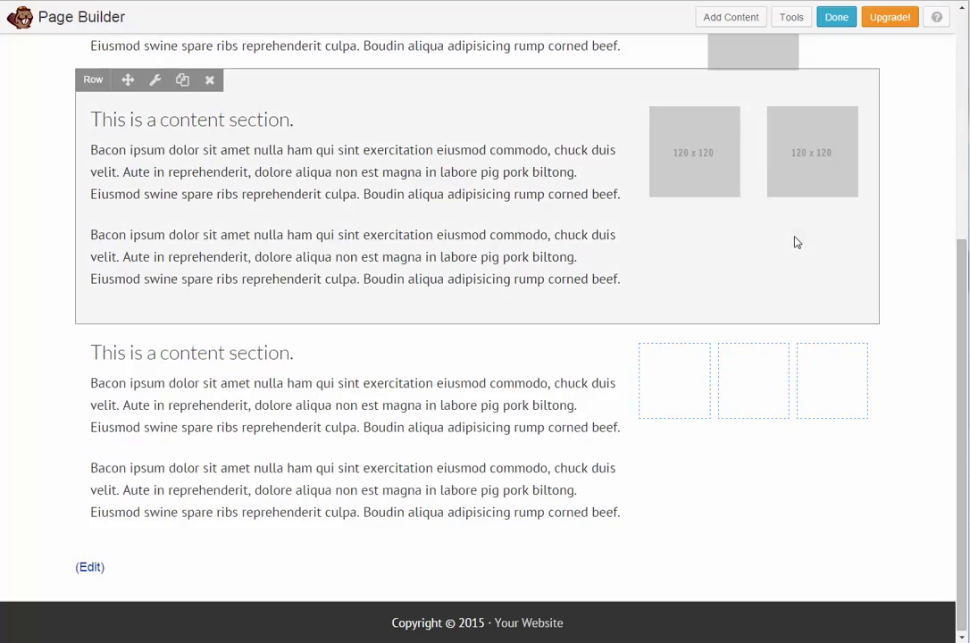
left_click(770, 135)
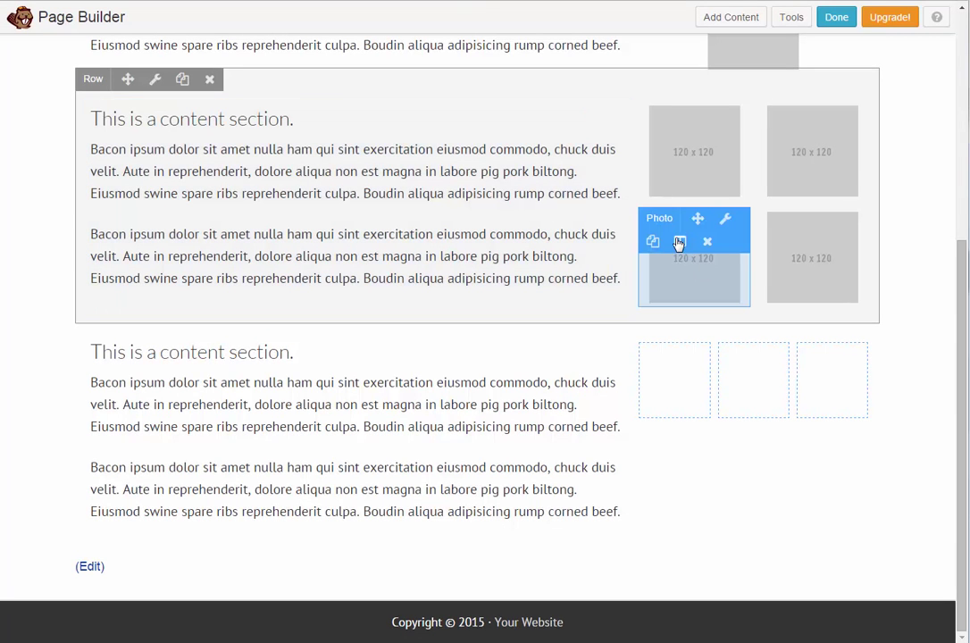
Step: Copy a photo from the three-column row into the second, third and fourth columns of the four-column row by duplicating and moving modules
left_click(656, 244)
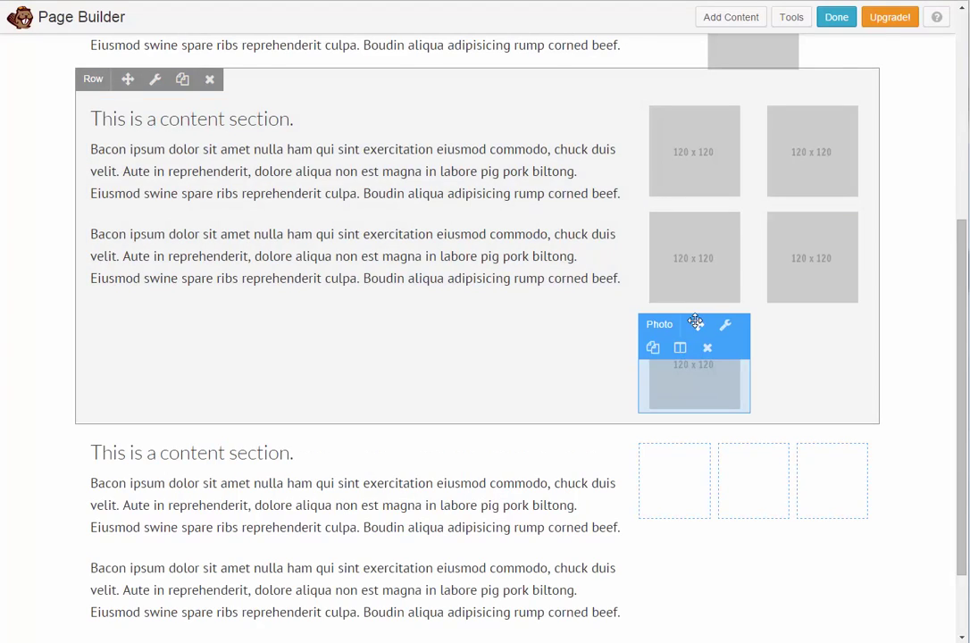
left_click_drag(697, 323, 649, 454)
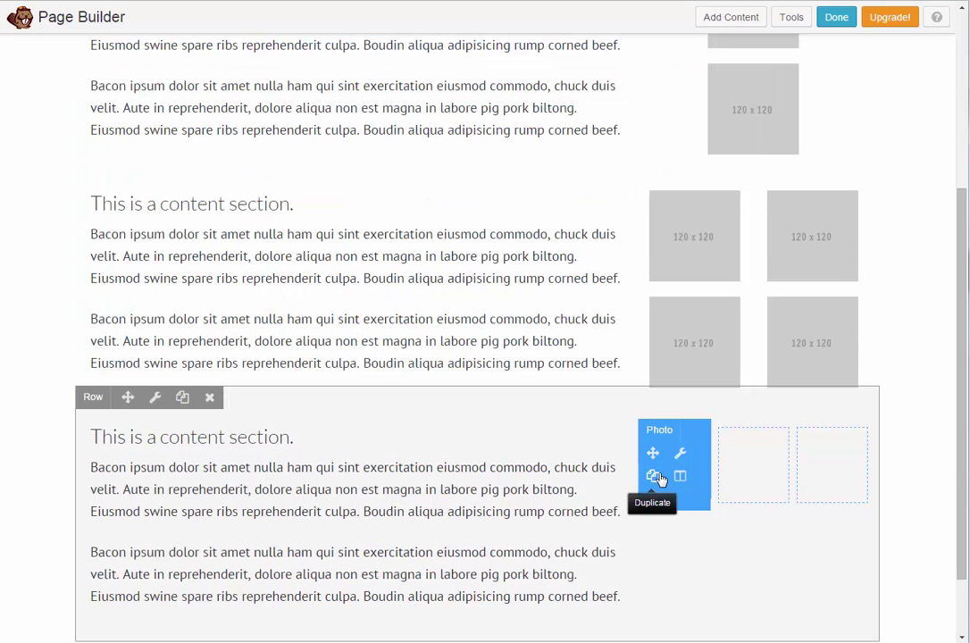
left_click(654, 478)
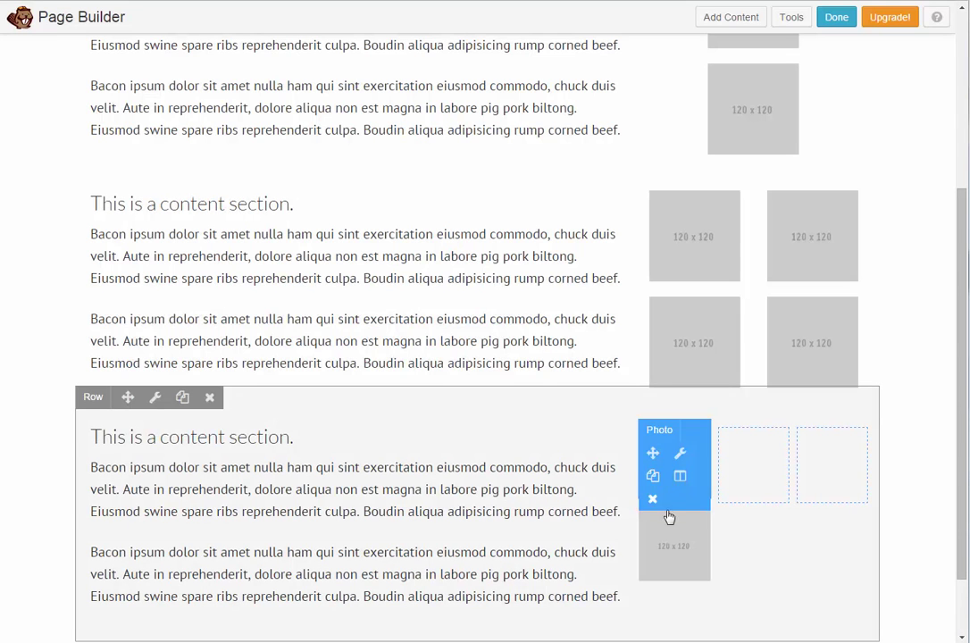
left_click_drag(652, 563, 729, 483)
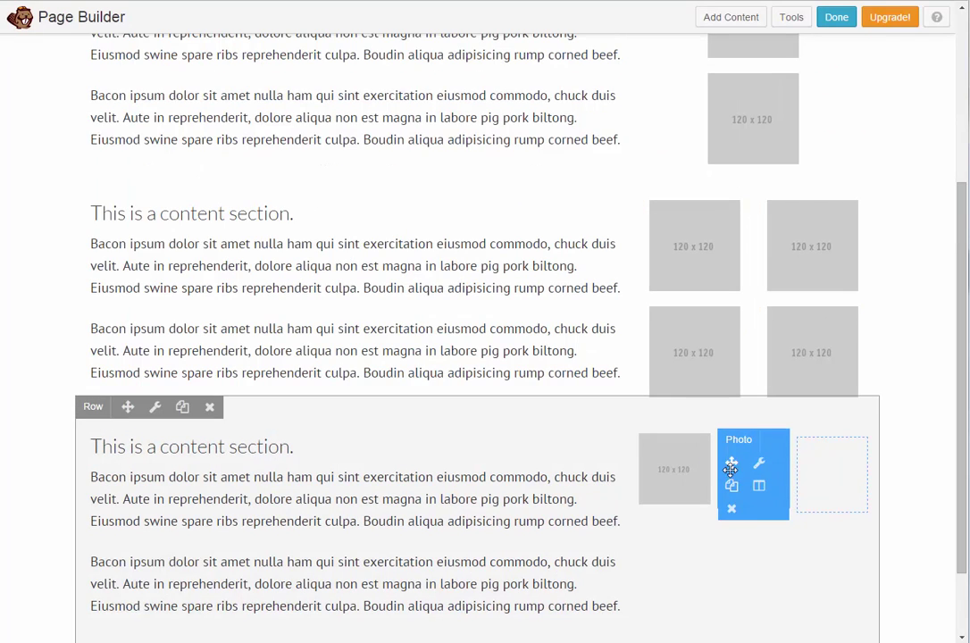
left_click(731, 485)
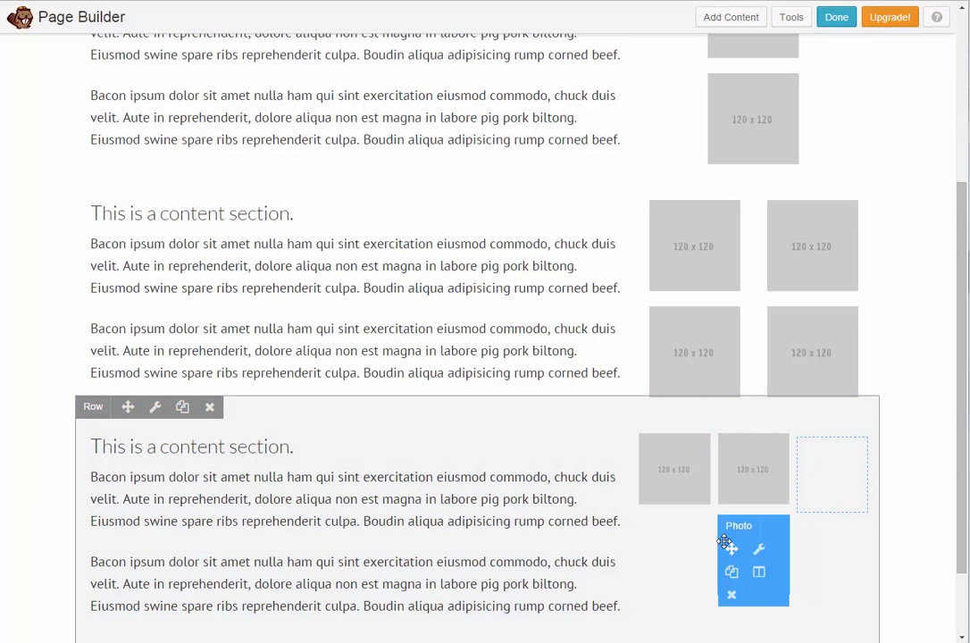
left_click_drag(729, 549, 809, 463)
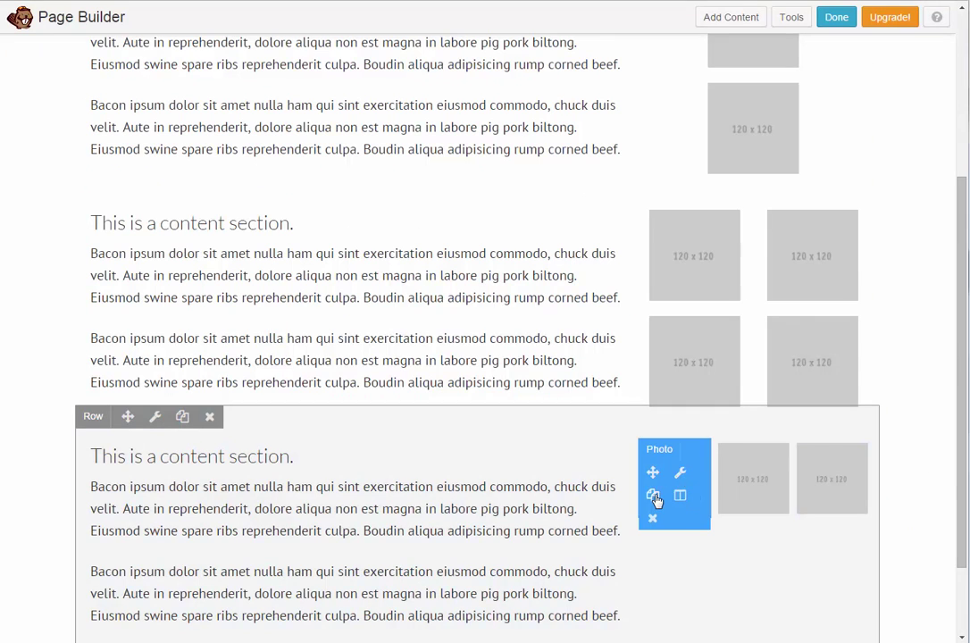
Step: Duplicate the single photo in each of the four-column row's three narrow columns to form a second line of photos
left_click(653, 495)
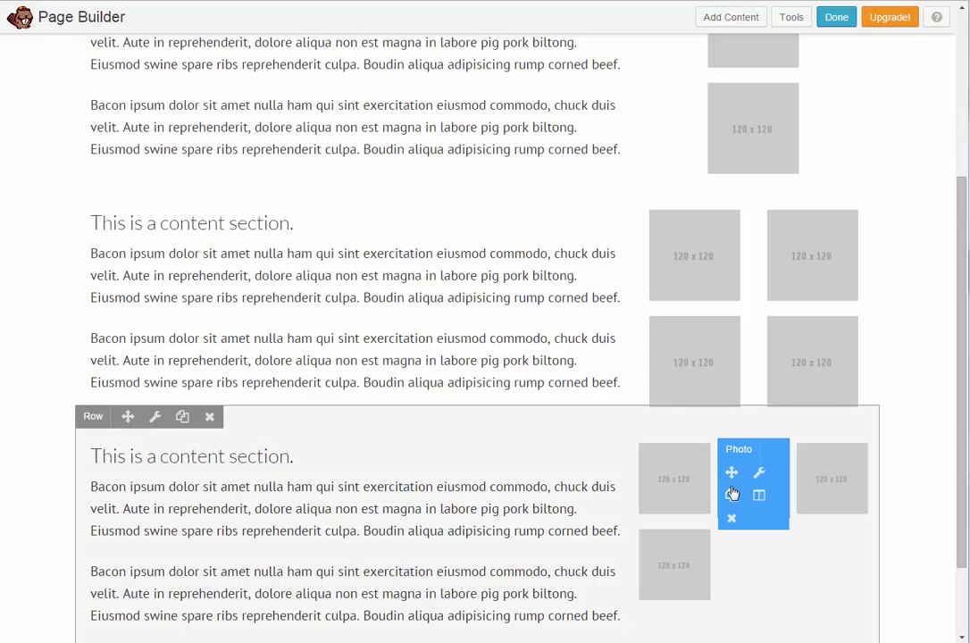
left_click(732, 494)
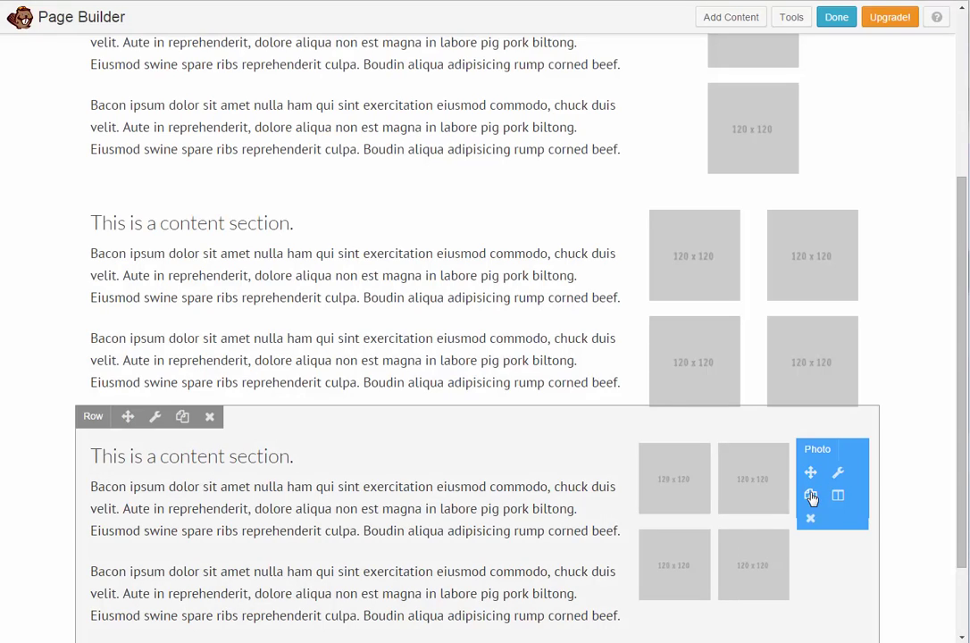
left_click(812, 495)
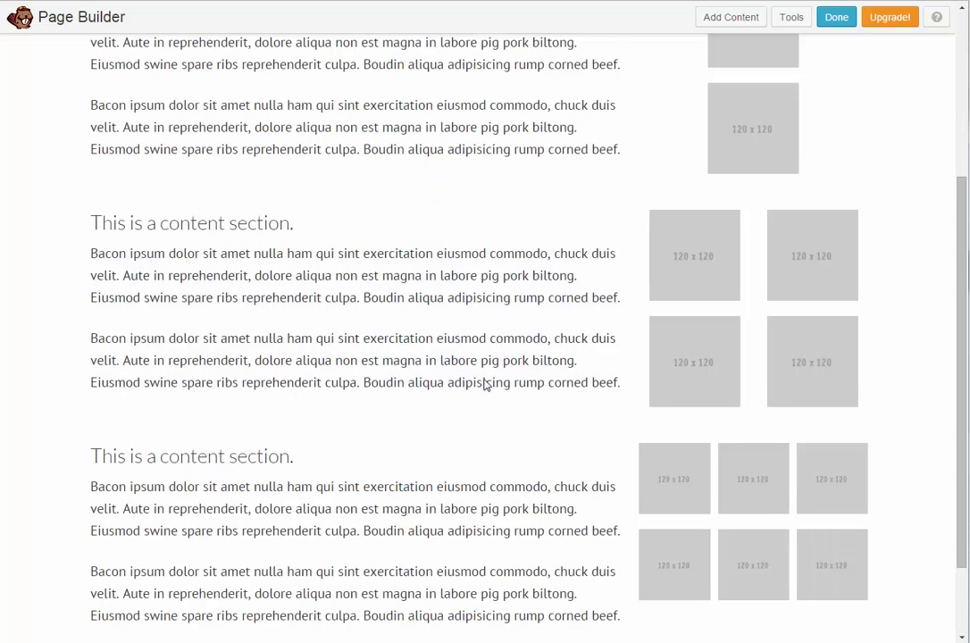
Step: Duplicate the second photo in each narrow column of the four-column row to form a third line of photos
scroll(485, 383, "down", 2)
mouse_move(645, 464)
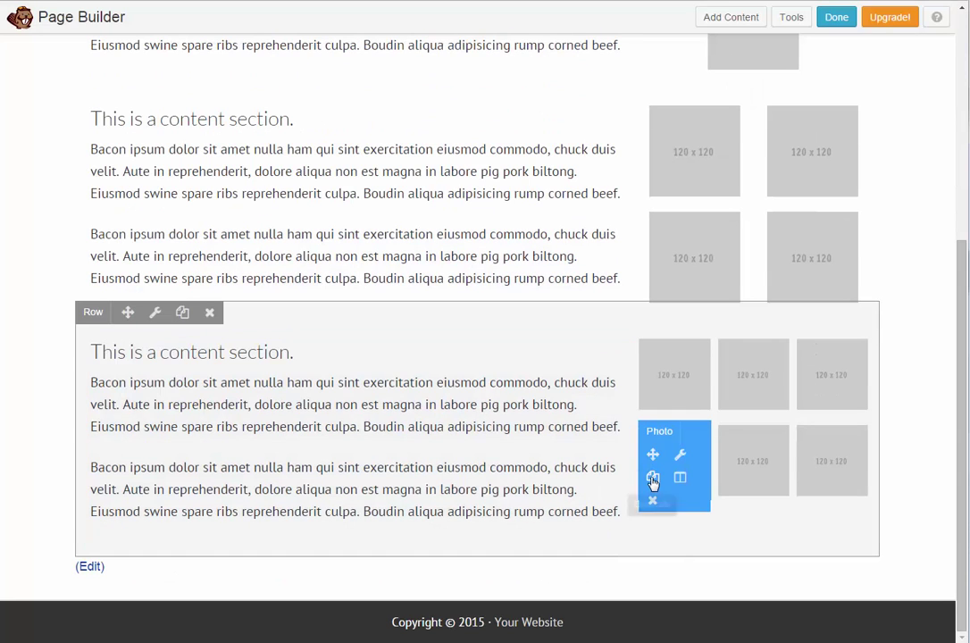
left_click(653, 477)
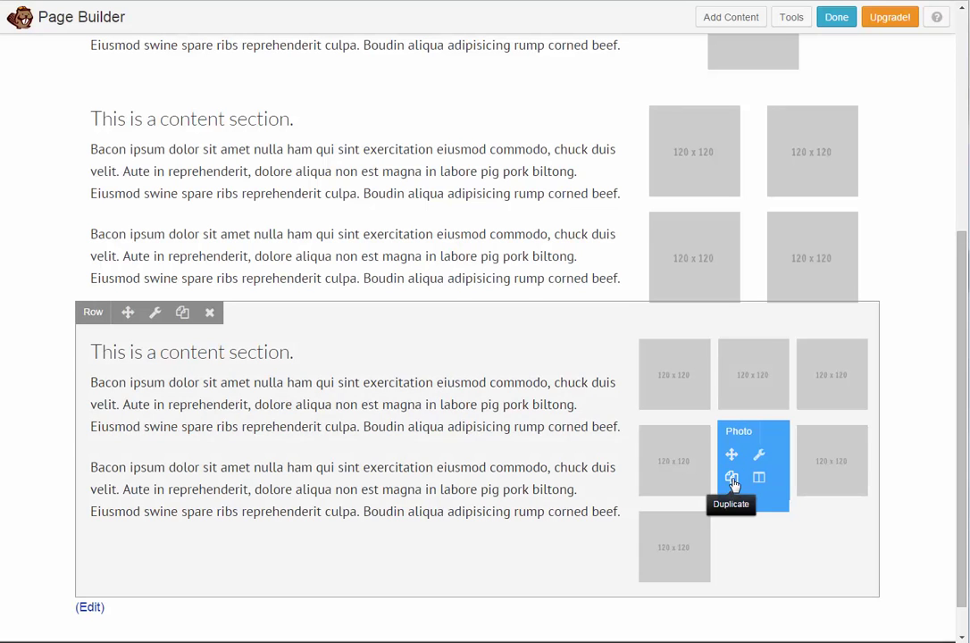
left_click(731, 479)
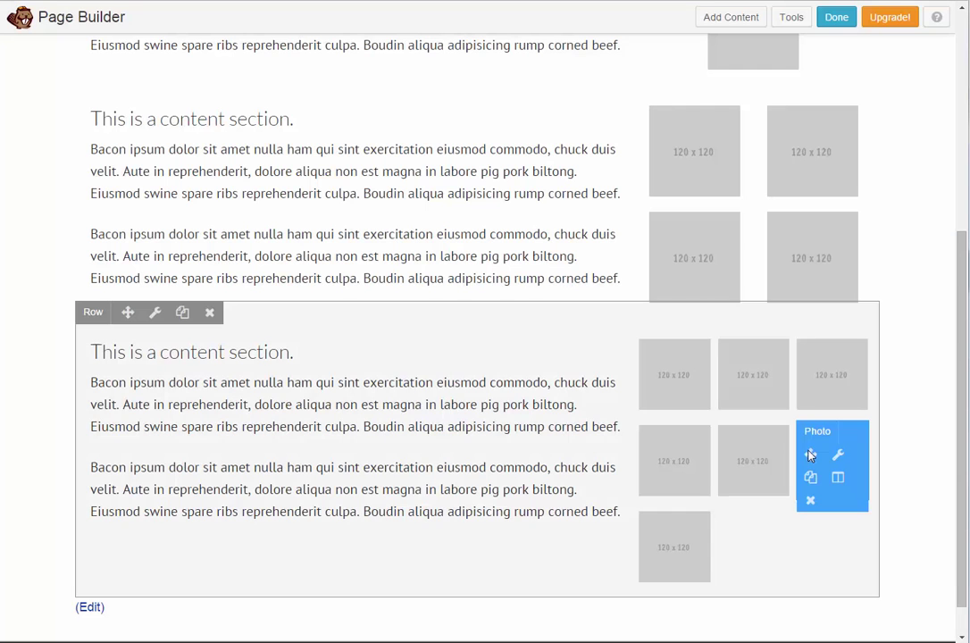
left_click(811, 478)
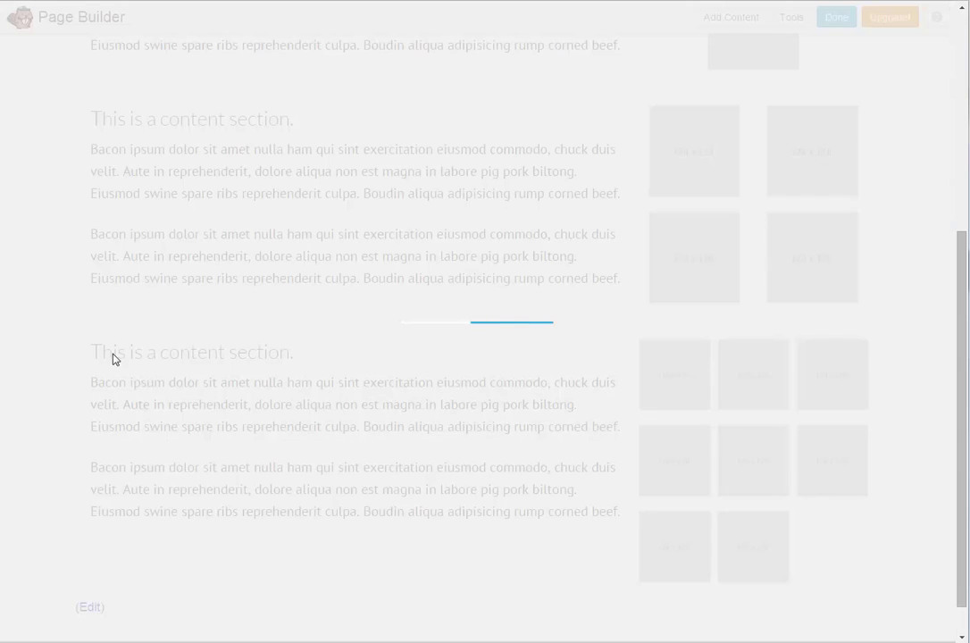
scroll(51, 341, "down", 1)
Step: Add a Photo module above the two-column row, using the banner image from the Media Library, and save it
scroll(51, 341, "up", 5)
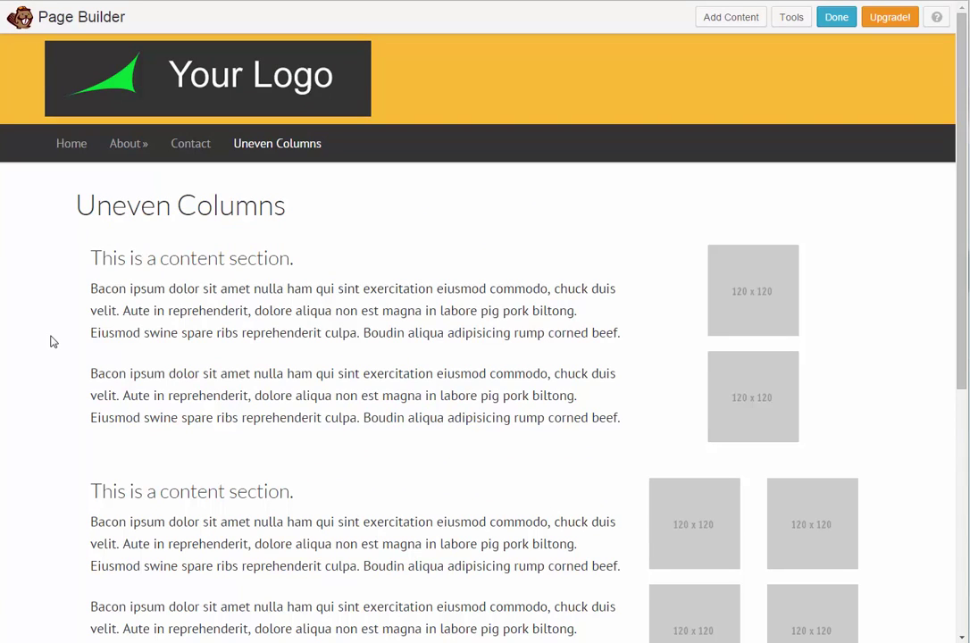
left_click(730, 17)
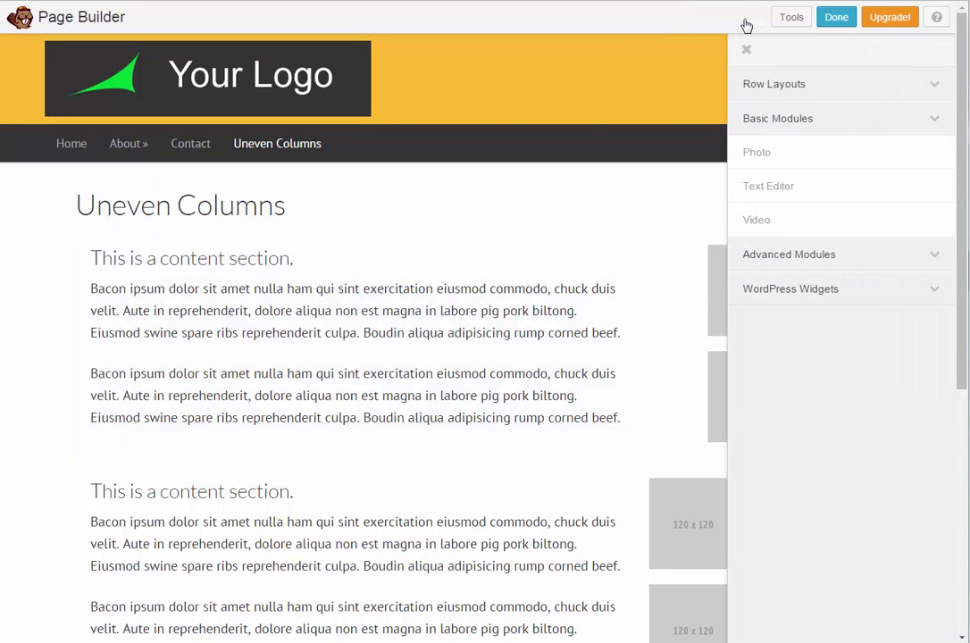
left_click_drag(754, 144, 325, 229)
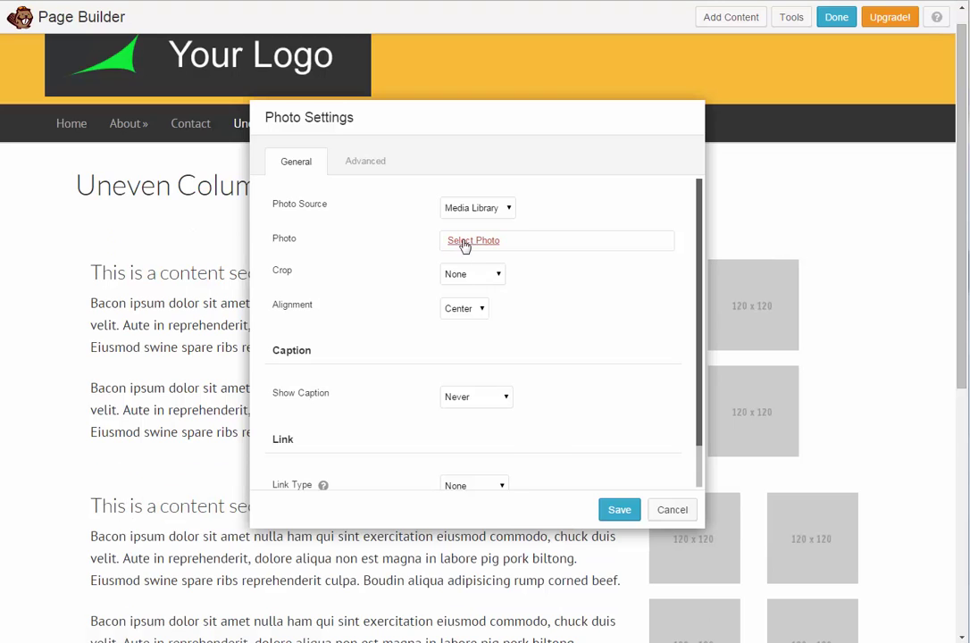
left_click(464, 241)
left_click(134, 195)
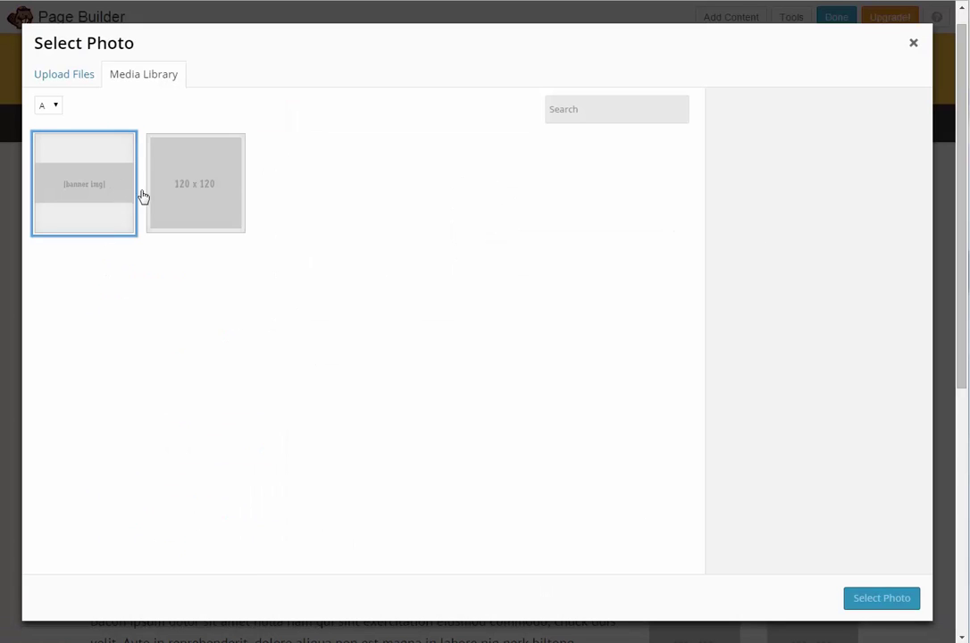
left_click(884, 598)
left_click(618, 508)
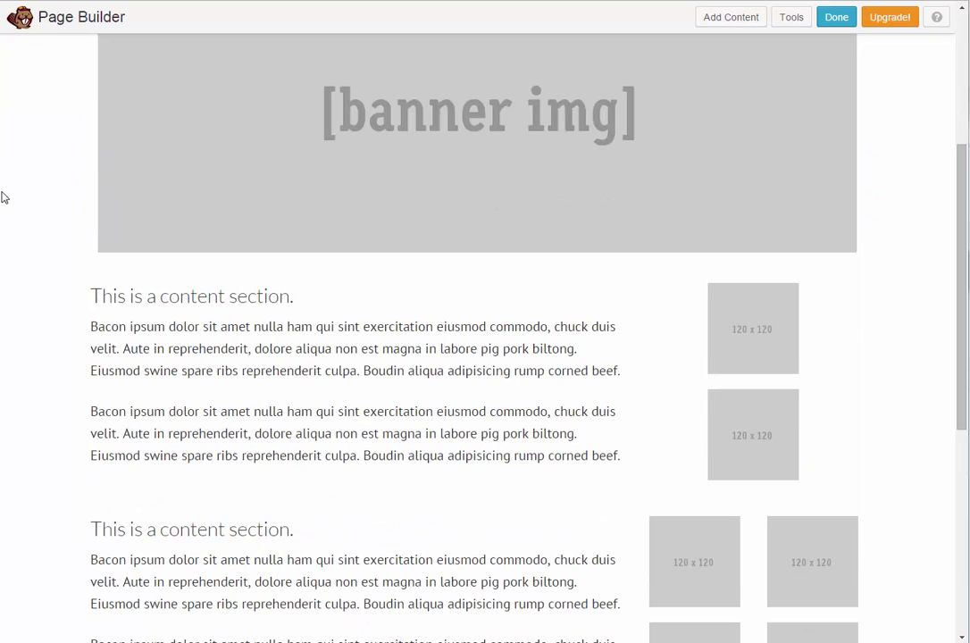
Step: Set the banner photo's left and right margins to 0 px and save its settings
scroll(4, 197, "up", 5)
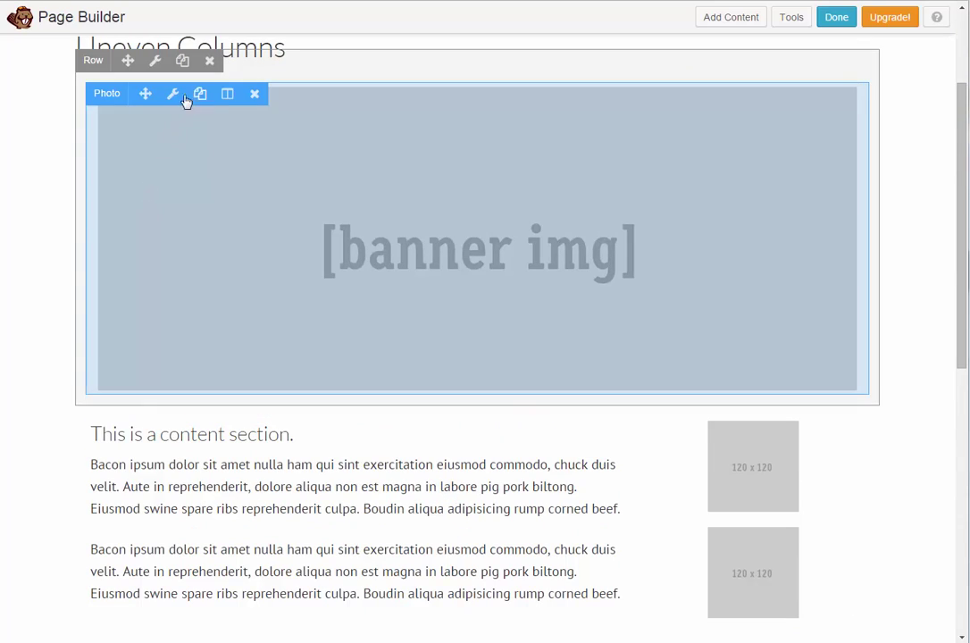
left_click(173, 93)
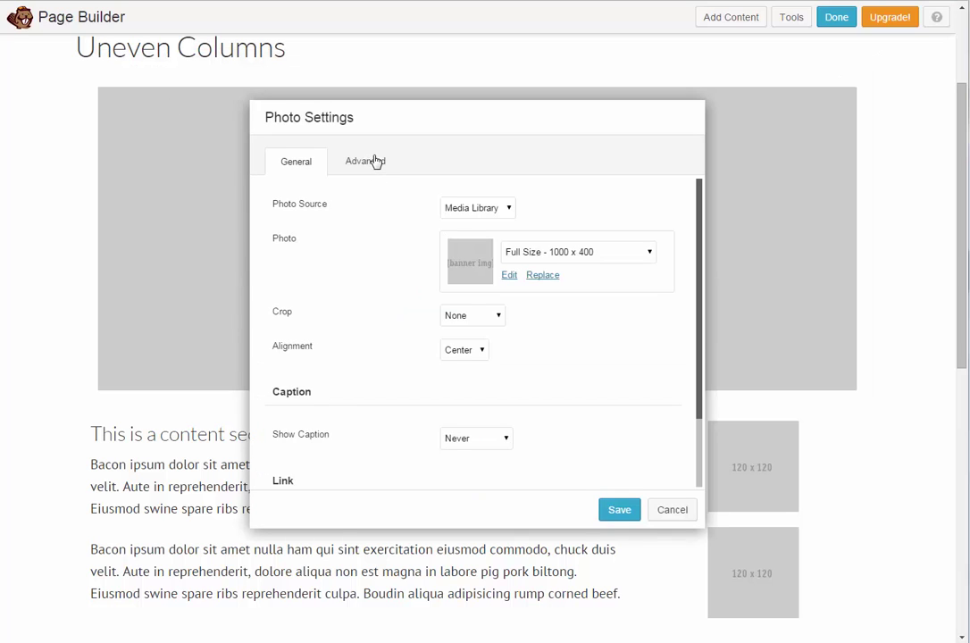
left_click(375, 161)
left_click(465, 304)
type("0")
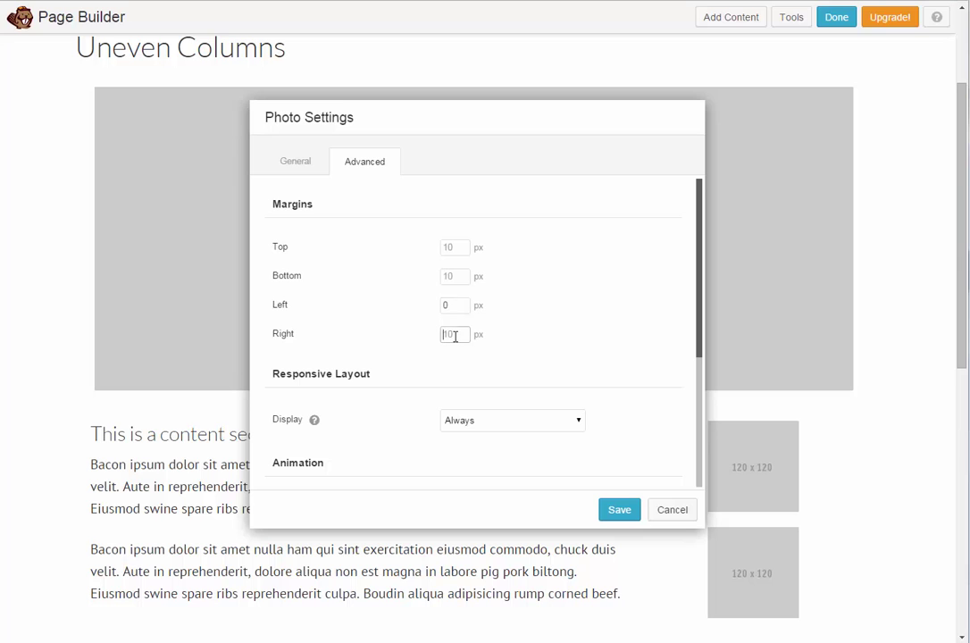
type("0")
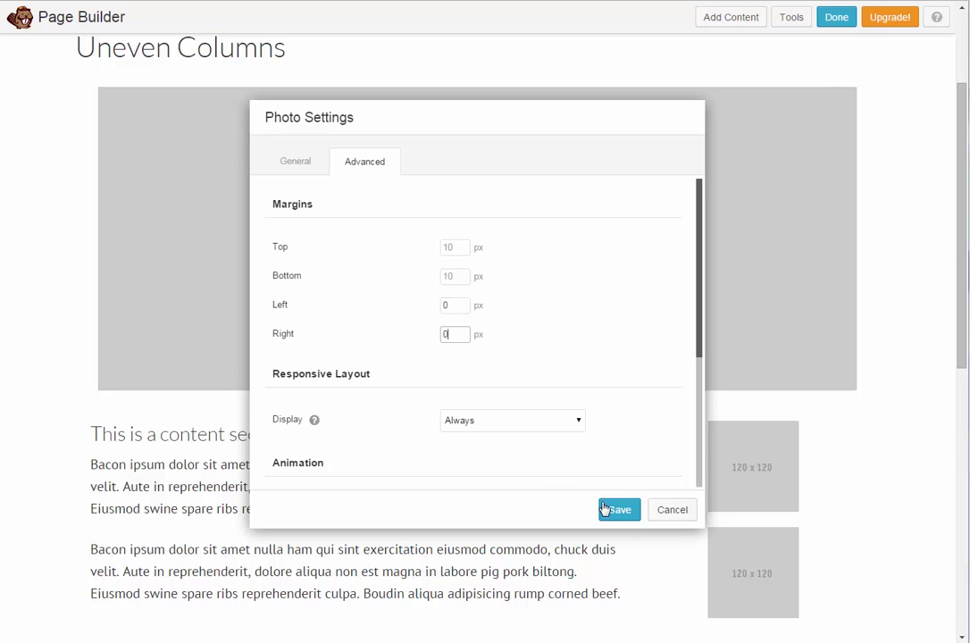
left_click(616, 509)
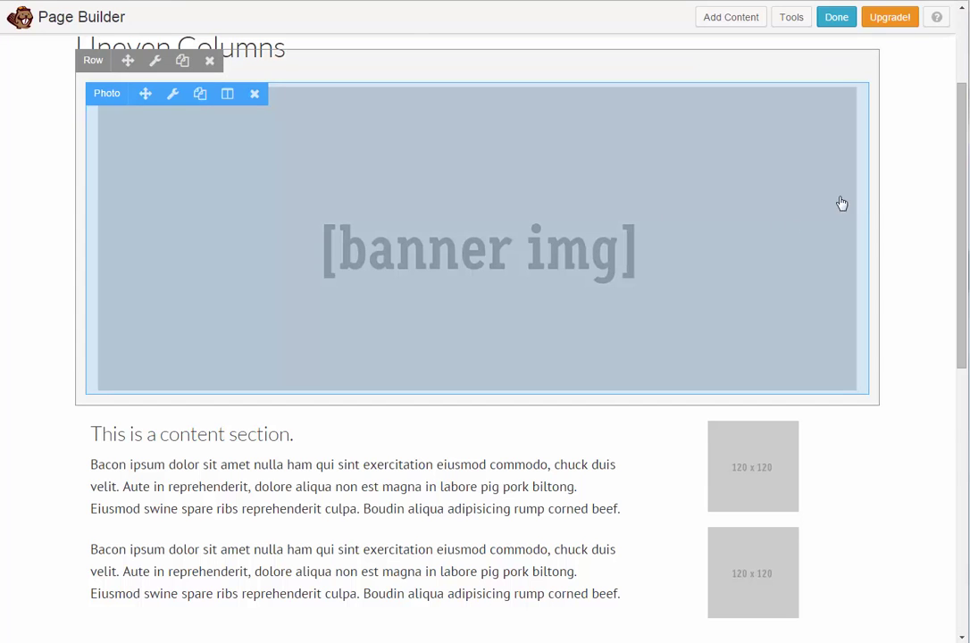
Step: Finish editing the Uneven Columns page and publish its changes
scroll(911, 193, "down", 4)
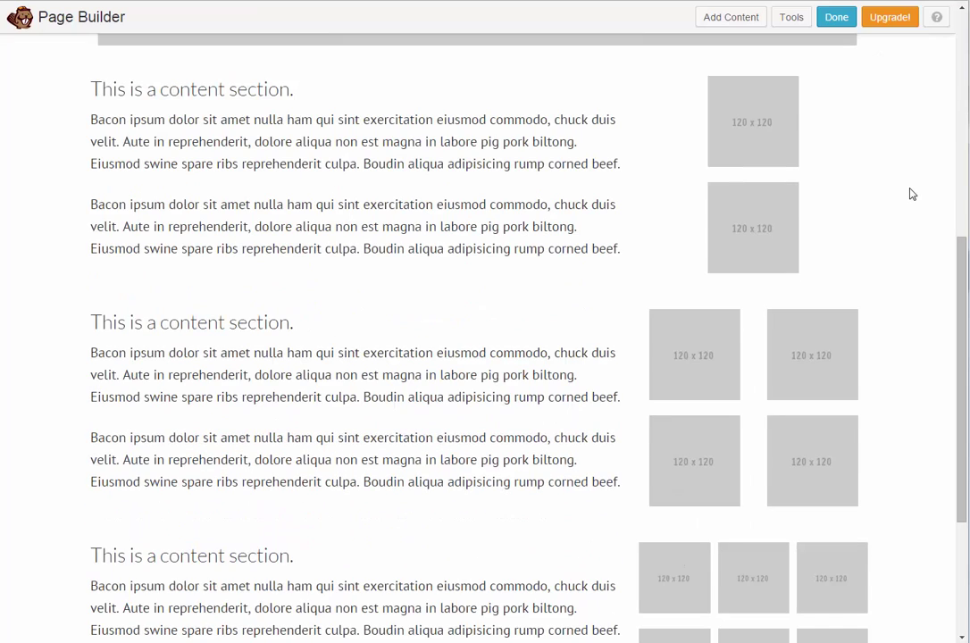
scroll(910, 193, "down", 3)
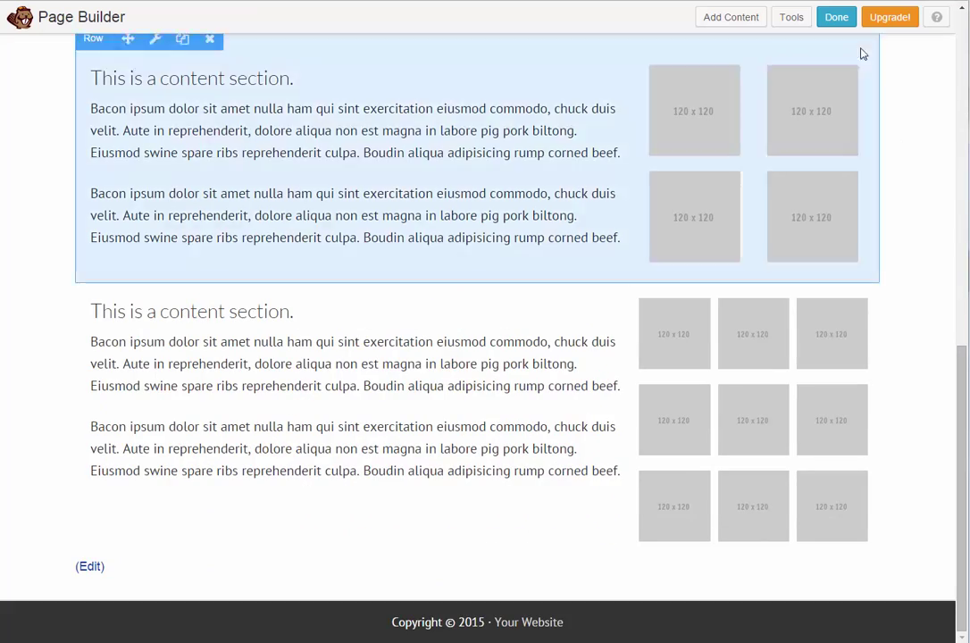
left_click(836, 18)
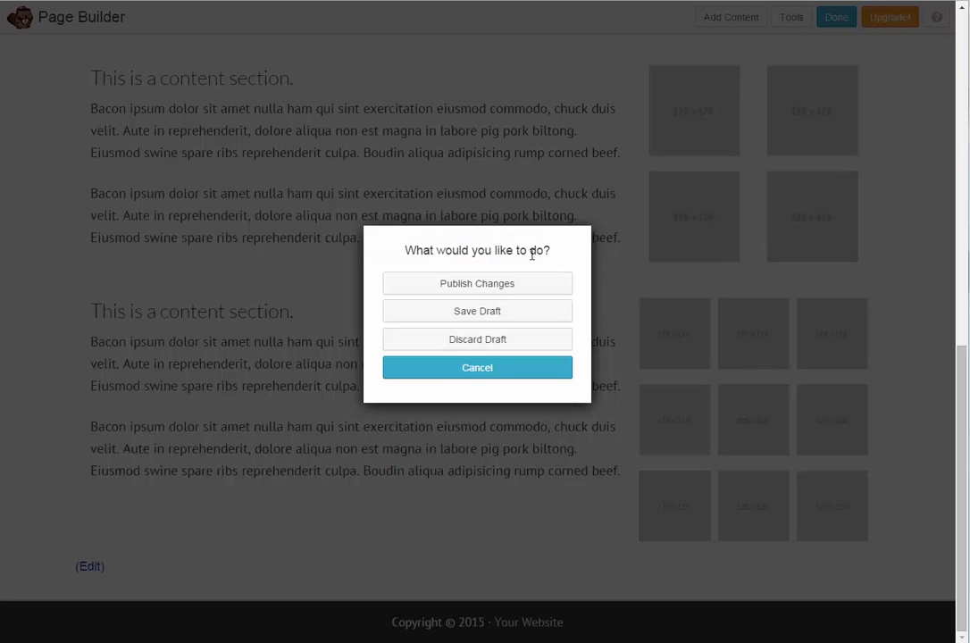
left_click(489, 282)
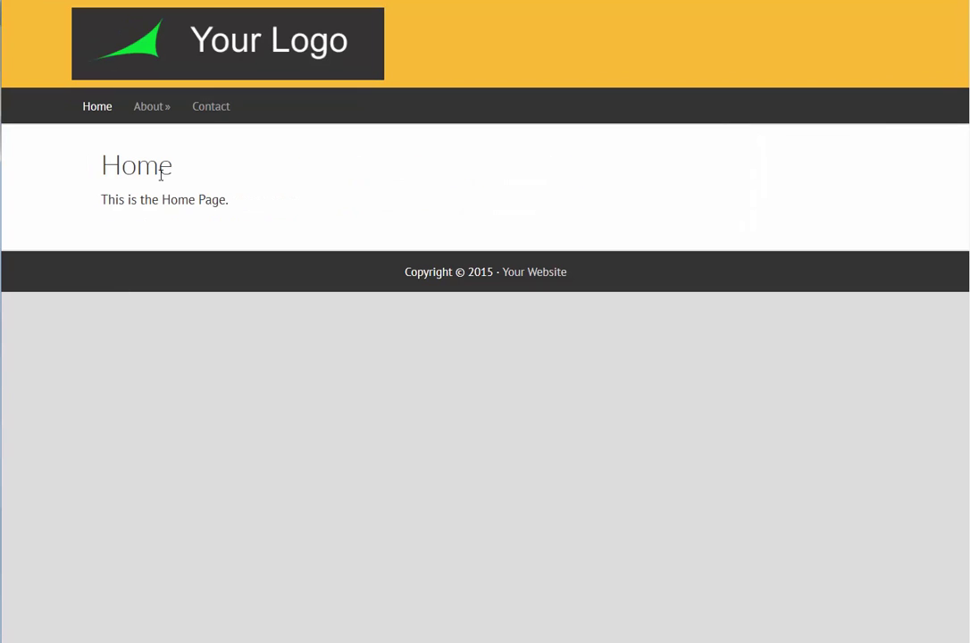
Step: Reload the website's home page, open the published Uneven Columns page and review its banner and column rows
left_click(221, 33)
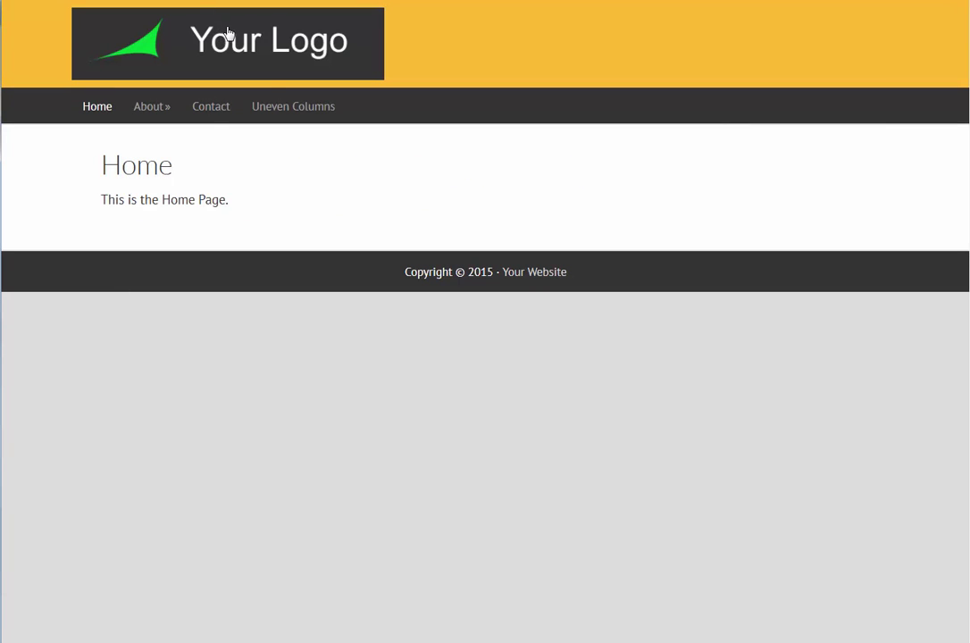
left_click(272, 100)
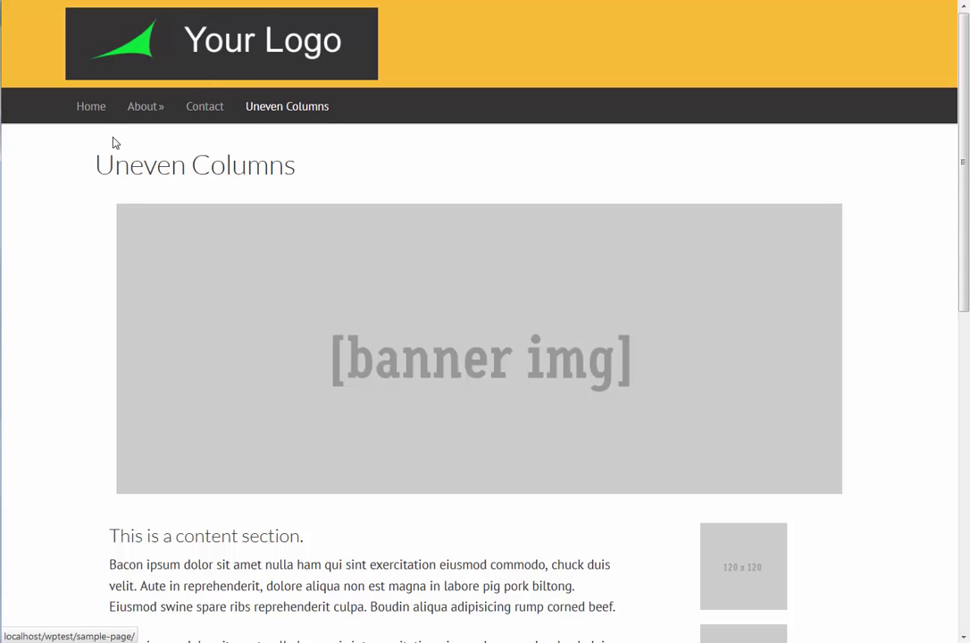
scroll(52, 202, "down", 3)
scroll(52, 202, "down", 4)
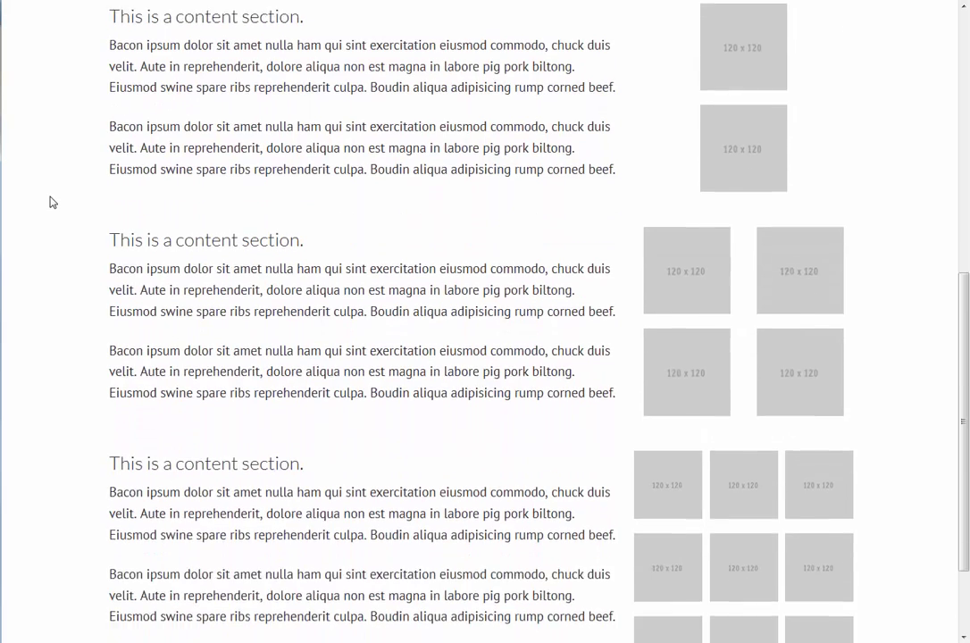
scroll(52, 201, "up", 7)
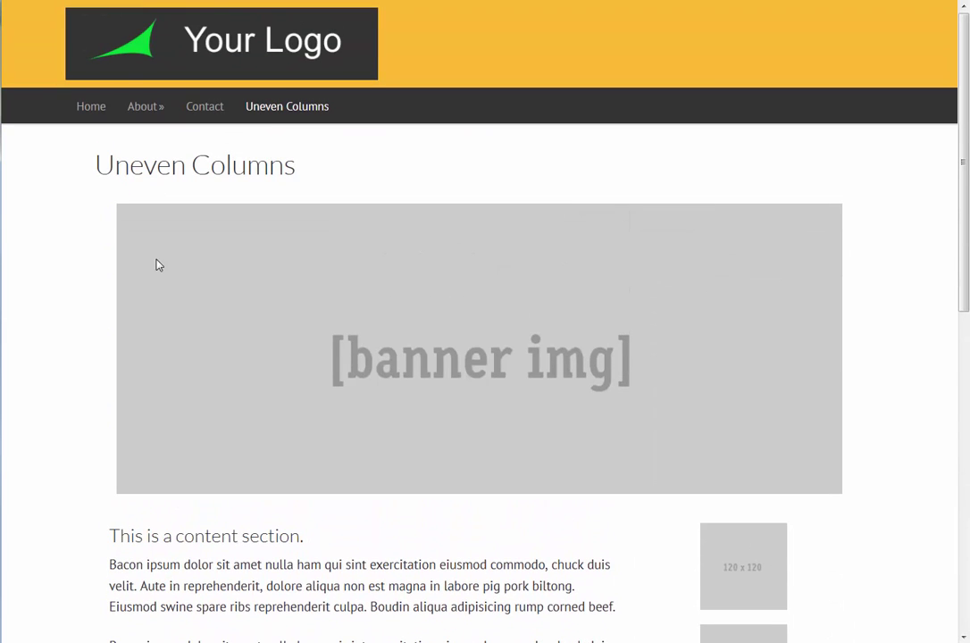